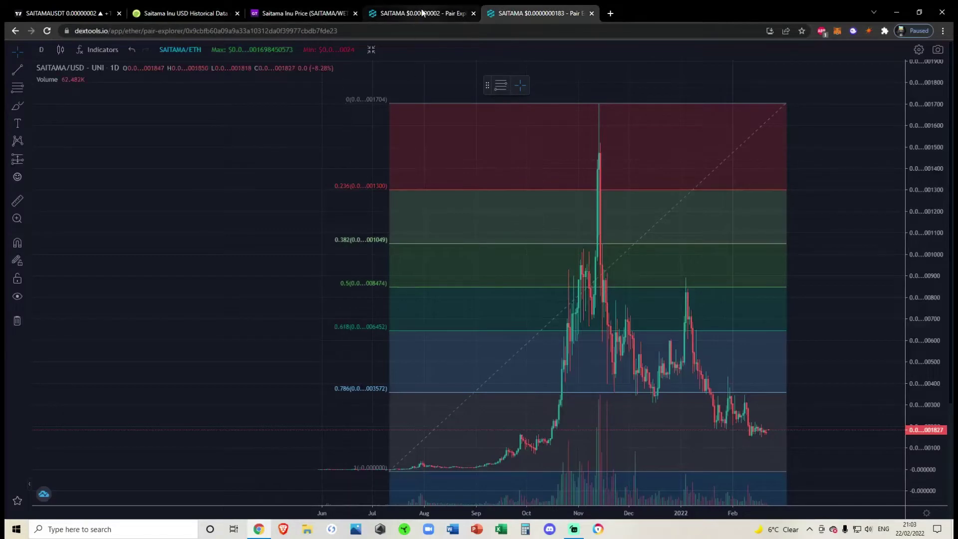
Switch to the DEXTools USDT/SAITAMA pair page showing its 15-minute chart.
{"action": "left_click", "coordinate": [419, 13]}
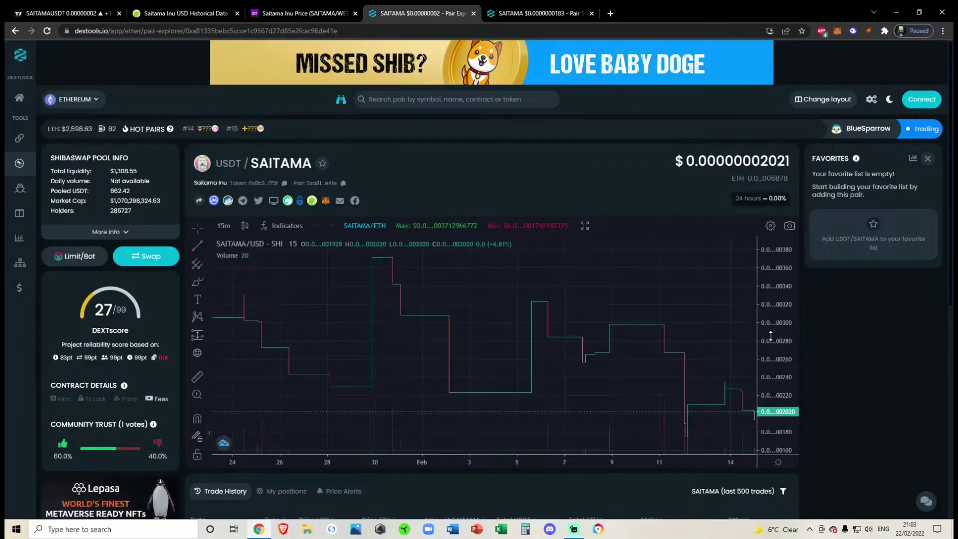
Switch the USDT/SAITAMA chart to 1-day candles, zoom in, then go to the SAITAMA Fibonacci chart tab.
{"action": "left_click", "coordinate": [223, 227]}
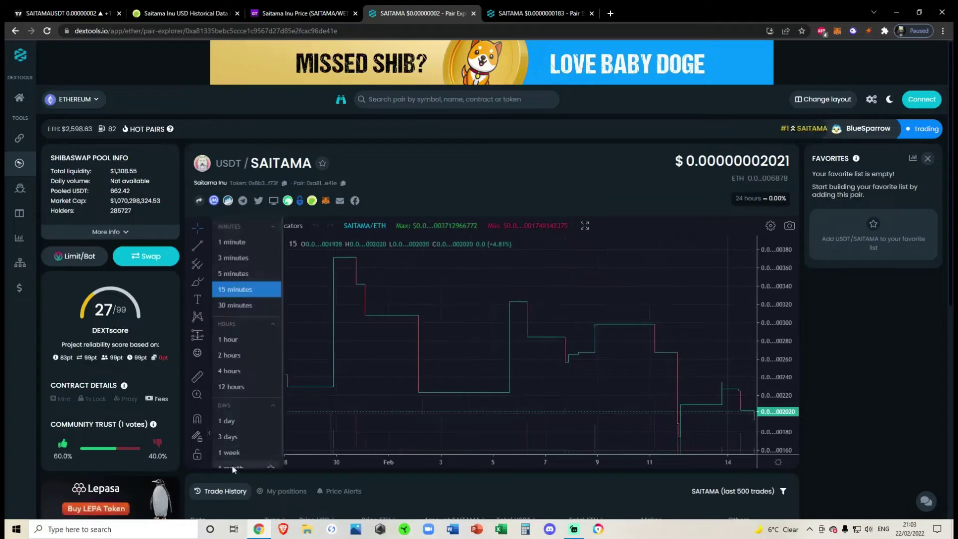
{"action": "left_click", "coordinate": [225, 422]}
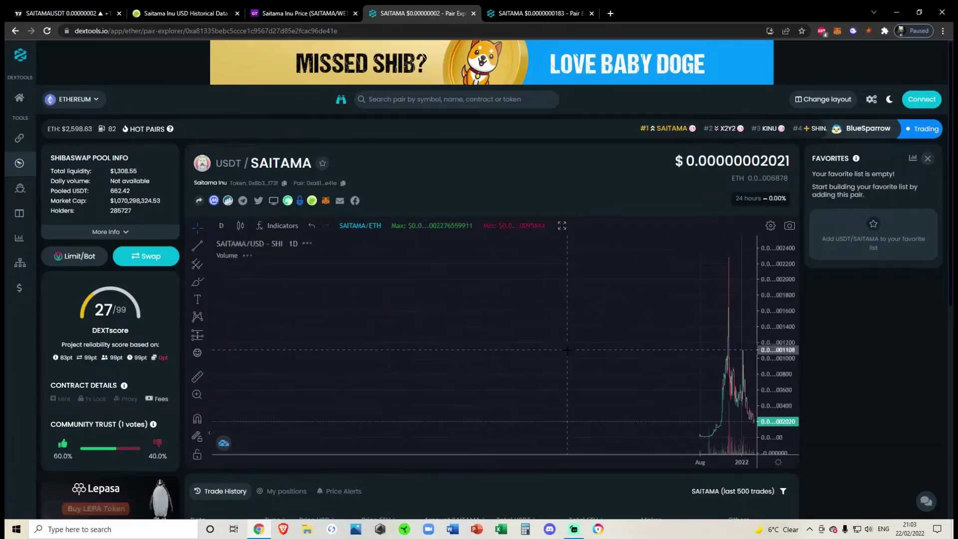
{"action": "scroll", "coordinate": [672, 353], "scroll_direction": "up", "scroll_amount": 6}
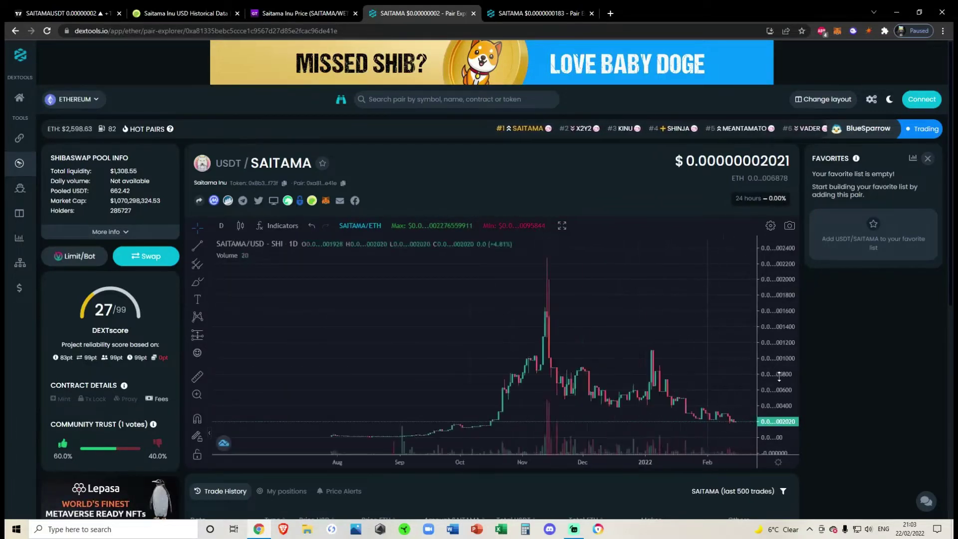
{"action": "scroll", "coordinate": [622, 381], "scroll_direction": "up", "scroll_amount": 3}
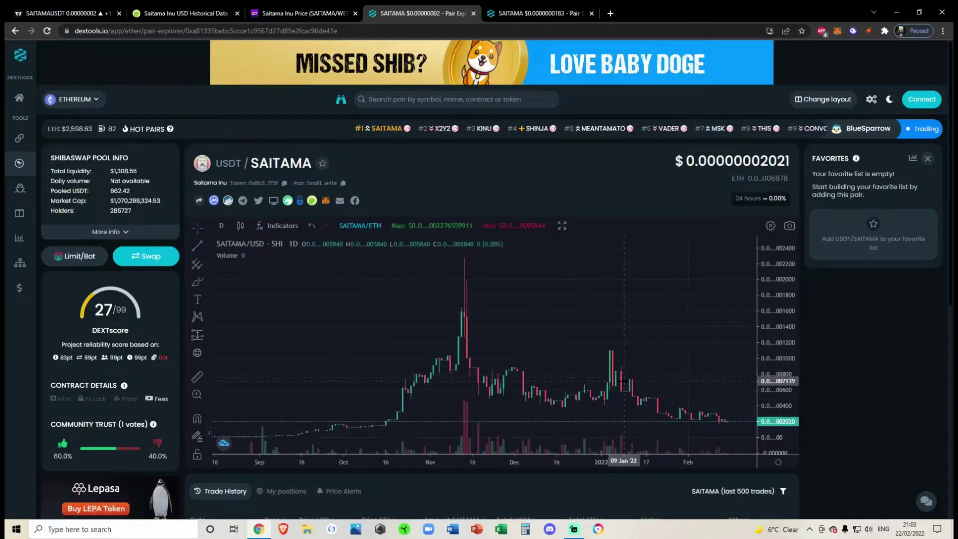
{"action": "left_click", "coordinate": [518, 14]}
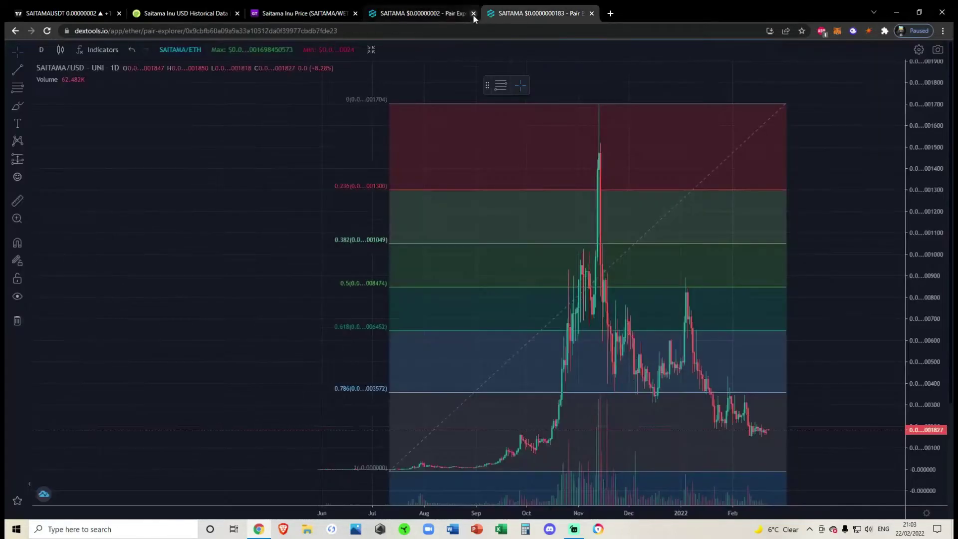
Close the USDT/SAITAMA page, zoom out GeckoTerminal's SAITAMA/WETH chart, then move to TradingView's SAITAMAUSDT chart.
{"action": "left_click", "coordinate": [473, 13]}
{"action": "left_click", "coordinate": [307, 15]}
{"action": "scroll", "coordinate": [521, 267], "scroll_direction": "down", "scroll_amount": 3}
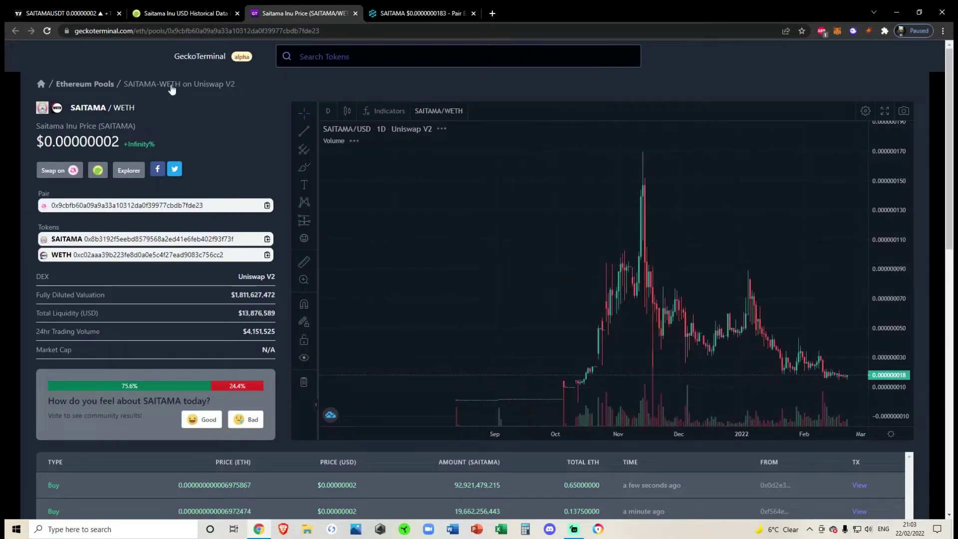
{"action": "left_click", "coordinate": [185, 13]}
{"action": "left_click", "coordinate": [59, 10]}
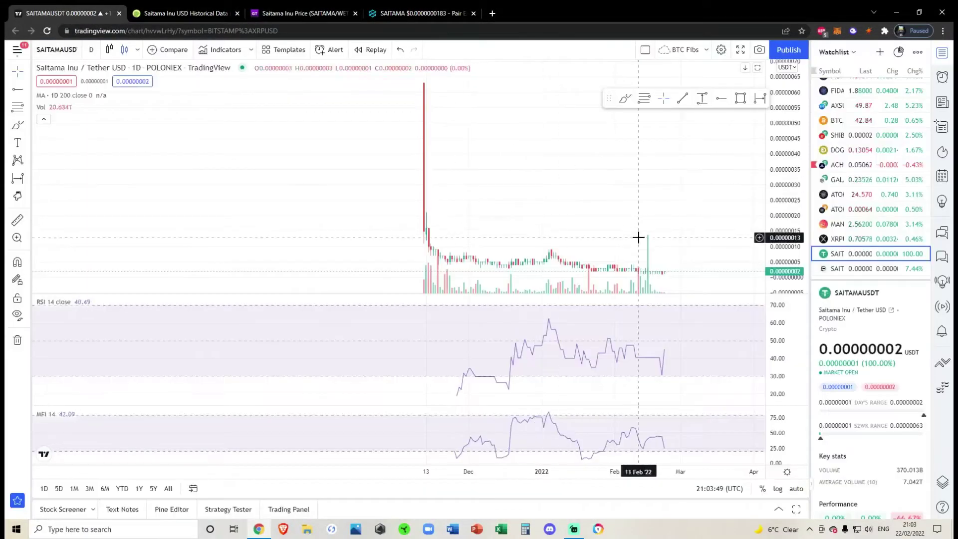
Zoom into SAITAMAUSDT and measure a date and price range, then dismiss it.
{"action": "scroll", "coordinate": [520, 216], "scroll_direction": "up", "scroll_amount": 3}
{"action": "left_click_drag", "start_coordinate": [539, 195], "coordinate": [550, 149]}
{"action": "left_click", "coordinate": [344, 134]}
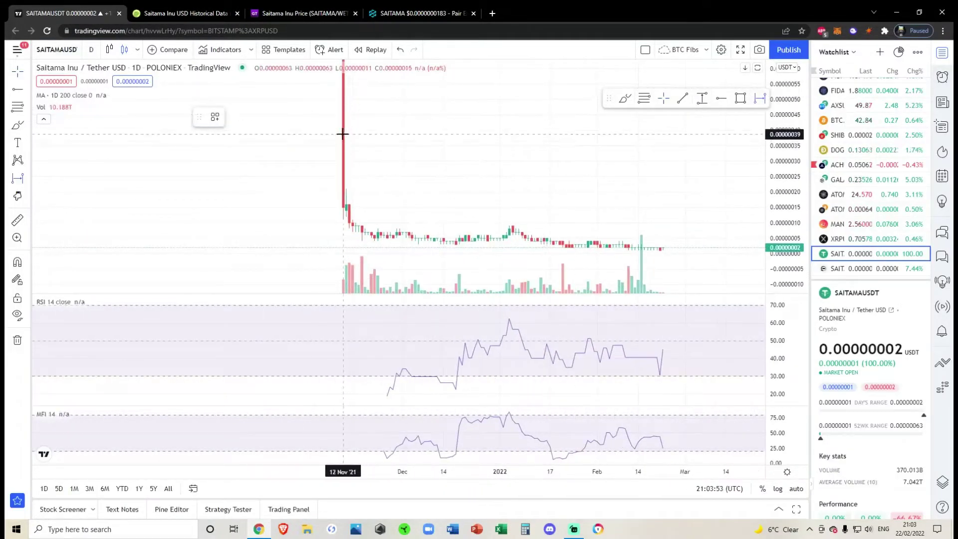
{"action": "left_click", "coordinate": [665, 251]}
{"action": "left_click", "coordinate": [681, 268]}
Place a horizontal line at about 0.00000002 and drag its anchor further left.
{"action": "left_click_drag", "start_coordinate": [517, 184], "coordinate": [520, 157]}
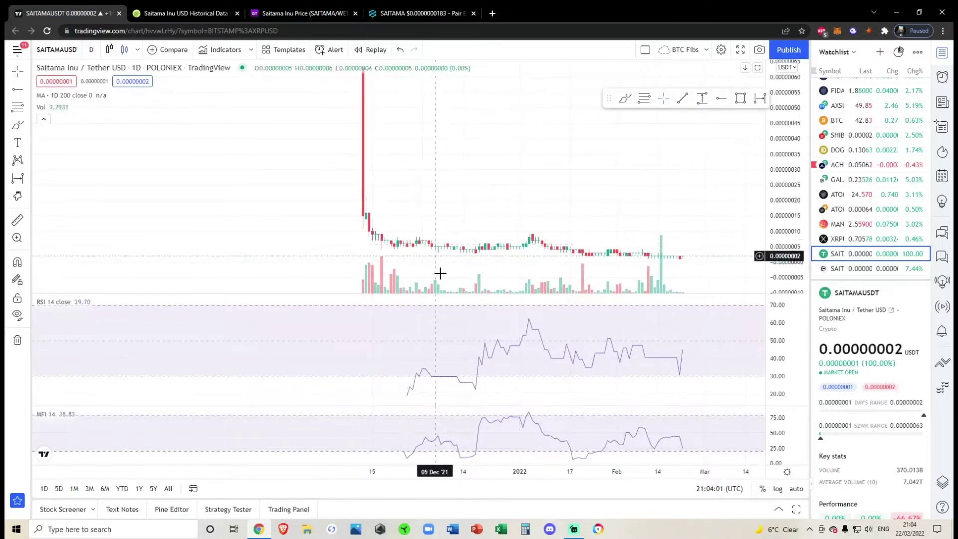
{"action": "mouse_move", "coordinate": [639, 229]}
{"action": "left_mouse_down"}
{"action": "mouse_move", "coordinate": [594, 180]}
{"action": "mouse_move", "coordinate": [592, 193]}
{"action": "left_mouse_up"}
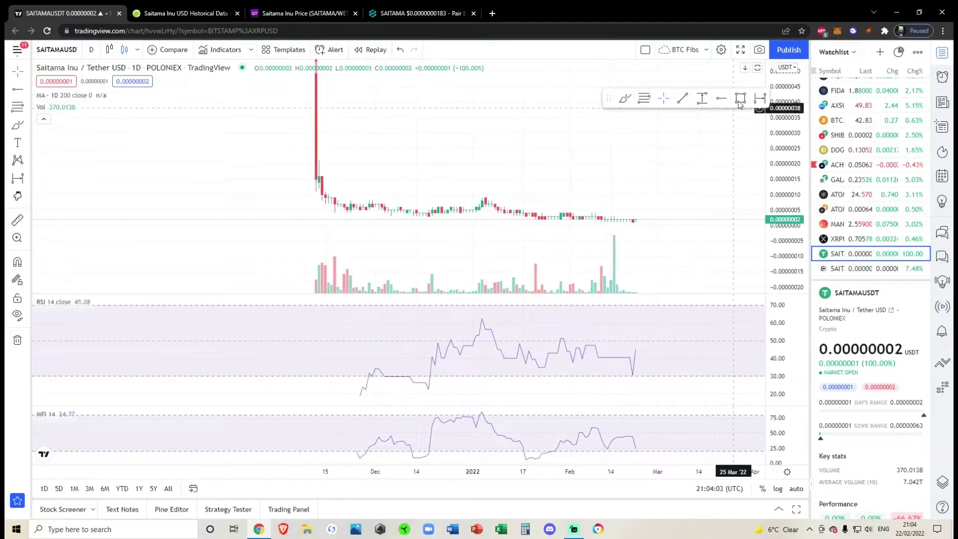
{"action": "left_click", "coordinate": [721, 98]}
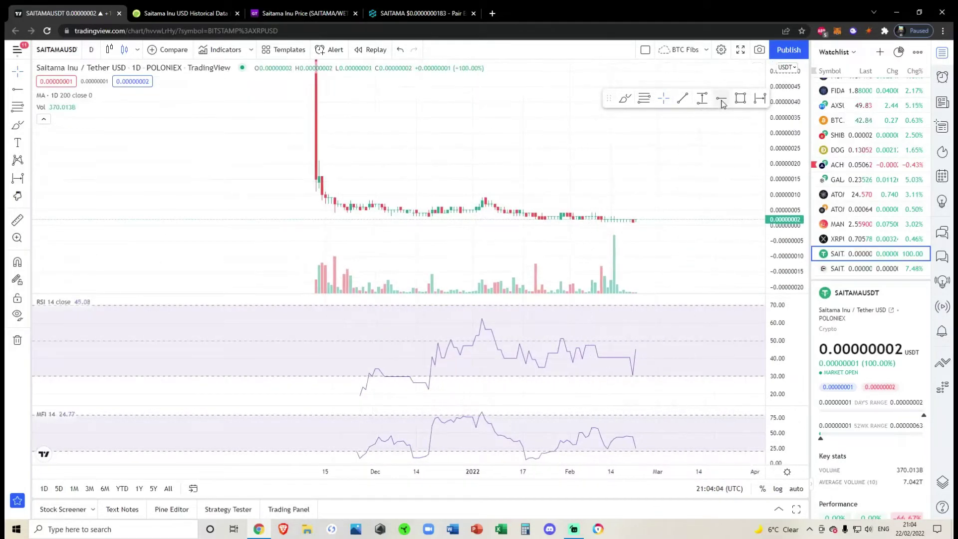
{"action": "left_click", "coordinate": [408, 220]}
{"action": "left_click_drag", "start_coordinate": [430, 223], "coordinate": [297, 221]}
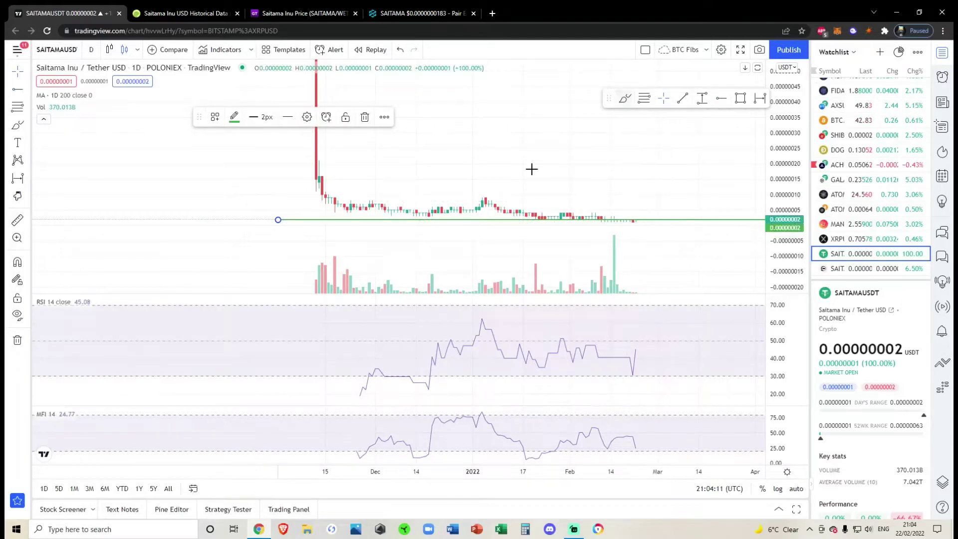
View the SAITAMAWETH Uniswap chart from the watchlist, then go back to DEXTools.
{"action": "left_click", "coordinate": [857, 269]}
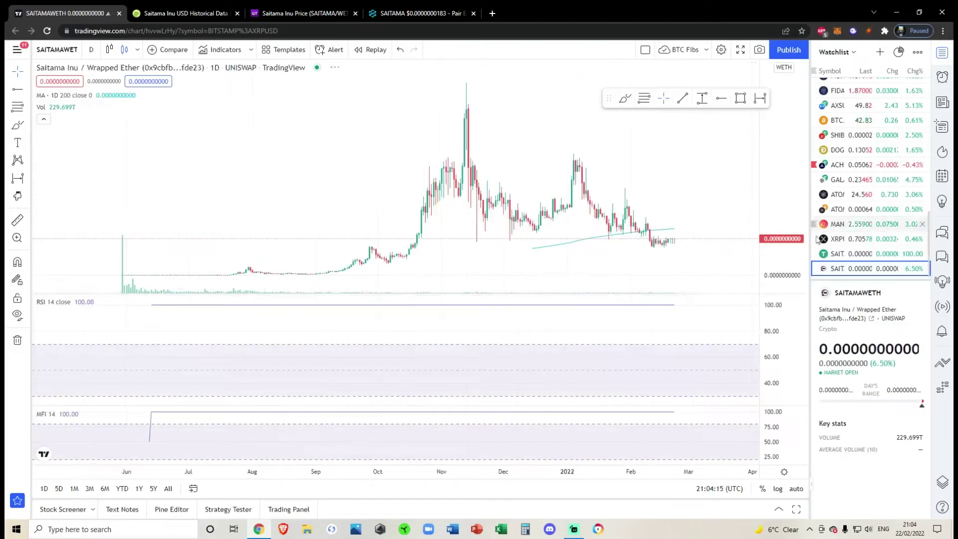
{"action": "scroll", "coordinate": [594, 222], "scroll_direction": "down", "scroll_amount": 2}
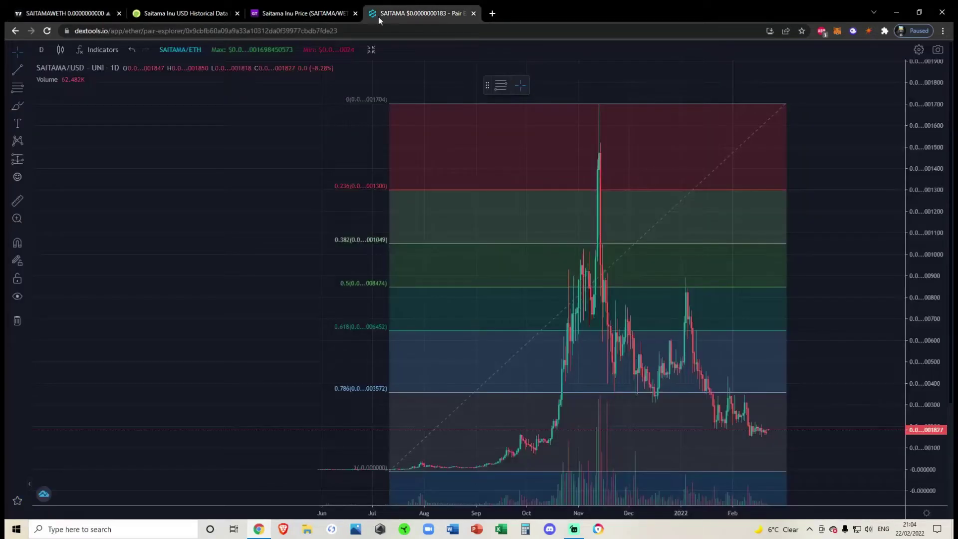
{"action": "left_click", "coordinate": [422, 13]}
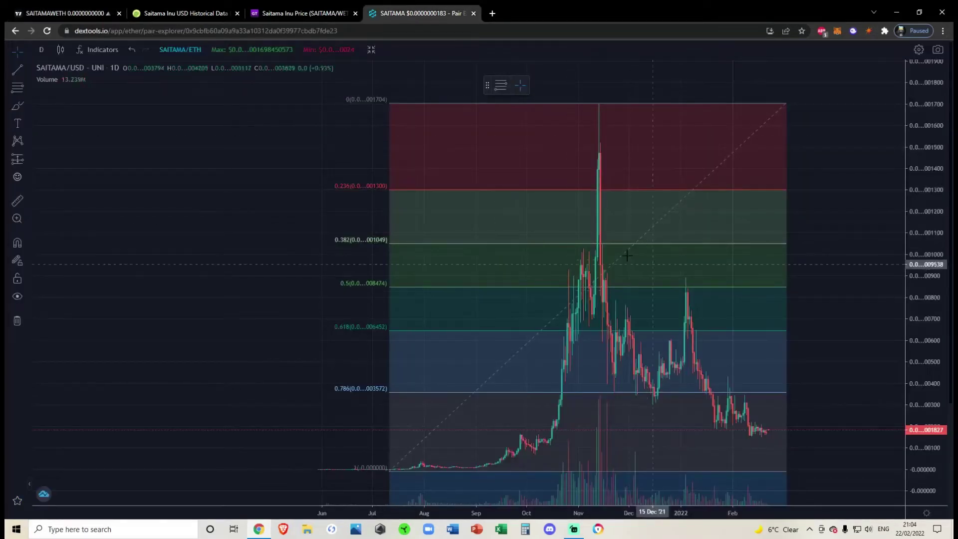
Move the favourites toolbar aside and star Brush in the shapes flyout.
{"action": "scroll", "coordinate": [631, 347], "scroll_direction": "up", "scroll_amount": 2}
{"action": "left_click_drag", "start_coordinate": [487, 86], "coordinate": [764, 142]}
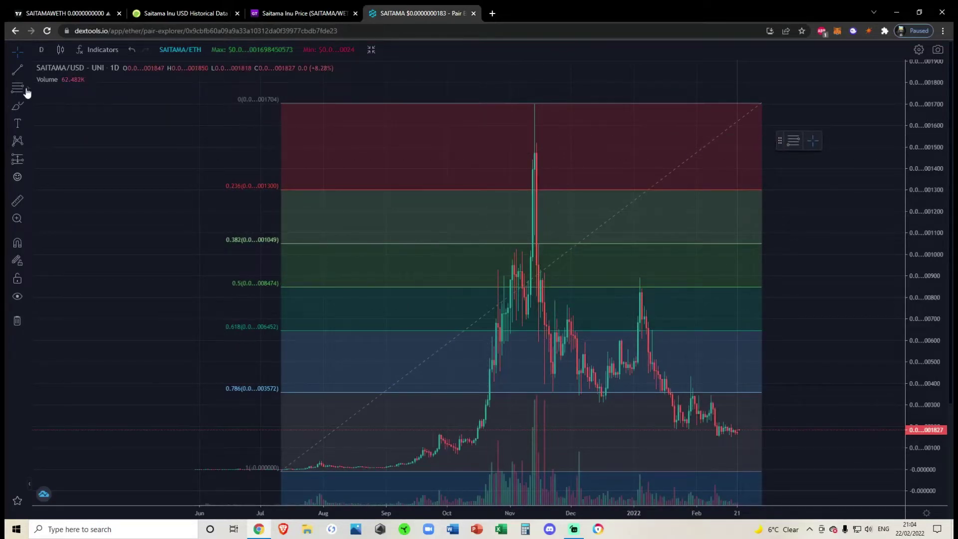
{"action": "left_click", "coordinate": [27, 90]}
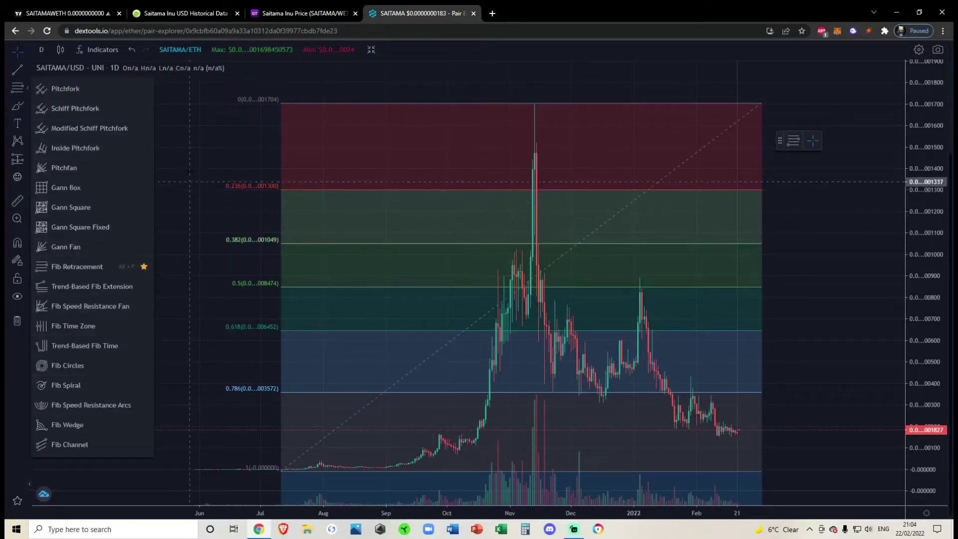
{"action": "left_click", "coordinate": [190, 182]}
{"action": "left_click", "coordinate": [28, 107]}
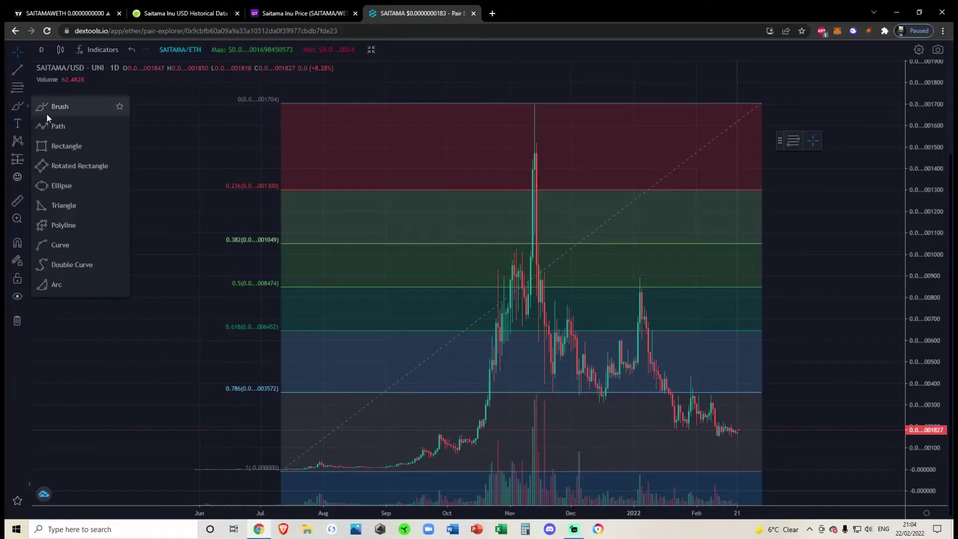
{"action": "left_click", "coordinate": [119, 108]}
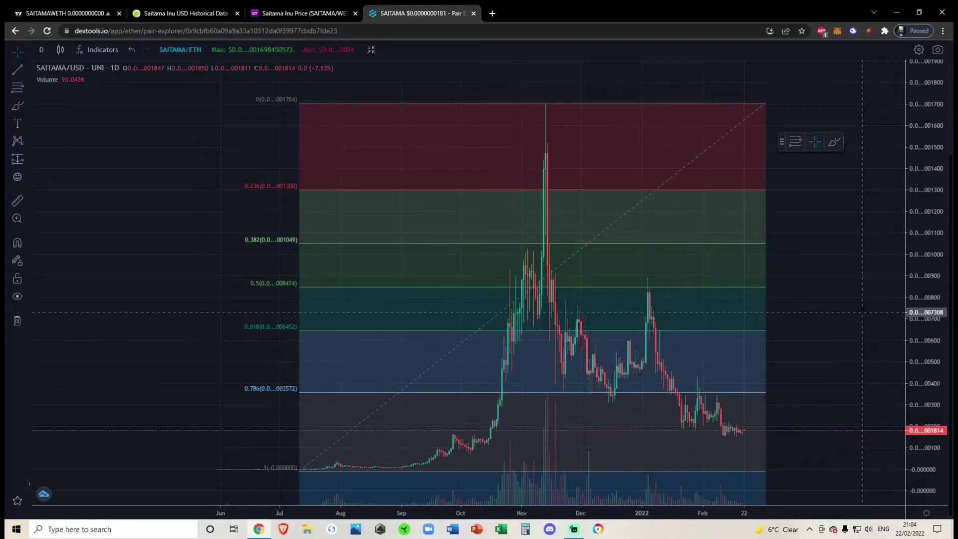
{"action": "left_click_drag", "start_coordinate": [862, 312], "coordinate": [816, 295]}
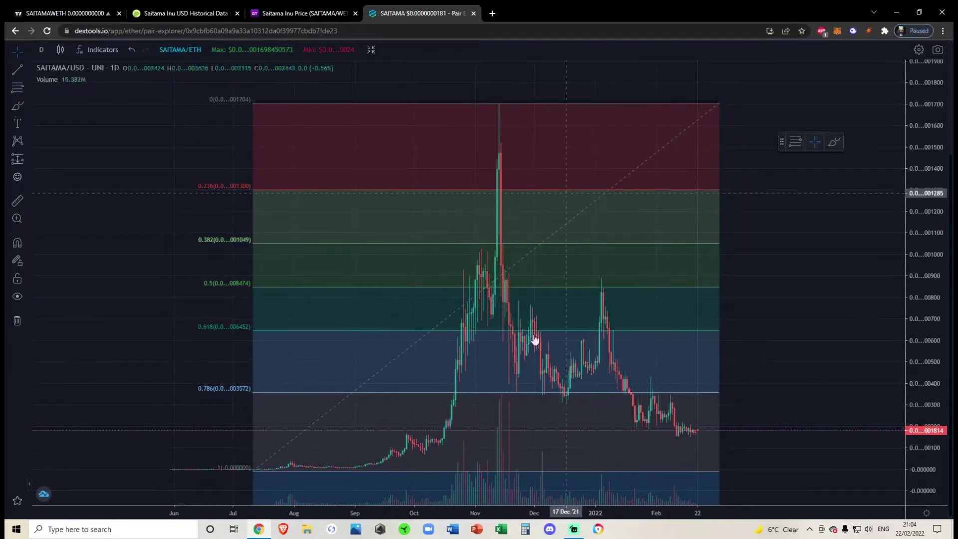
{"action": "scroll", "coordinate": [611, 238], "scroll_direction": "right", "scroll_amount": 2}
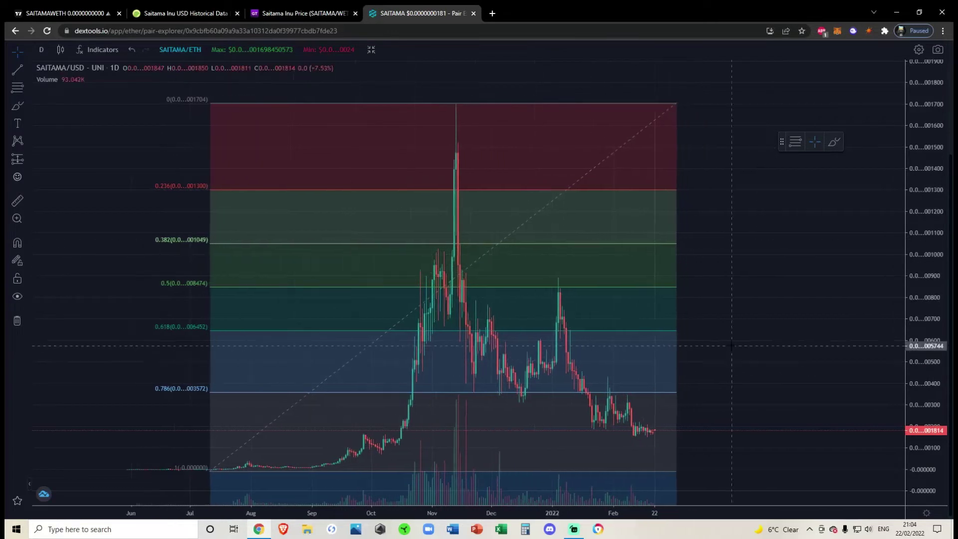
{"action": "left_click", "coordinate": [797, 144]}
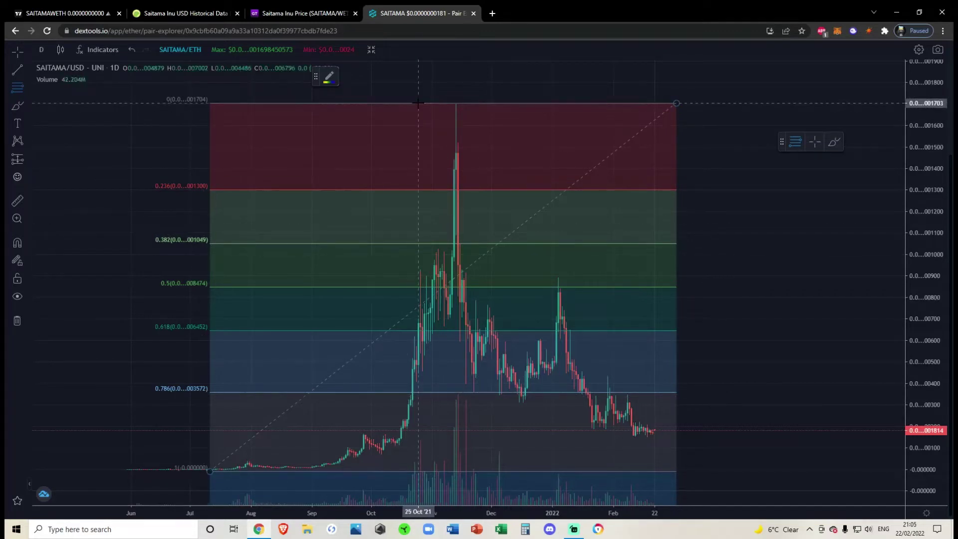
{"action": "mouse_move", "coordinate": [418, 102]}
{"action": "left_mouse_down"}
{"action": "mouse_move", "coordinate": [444, 161]}
{"action": "mouse_move", "coordinate": [680, 417]}
{"action": "mouse_move", "coordinate": [743, 436]}
{"action": "left_mouse_up"}
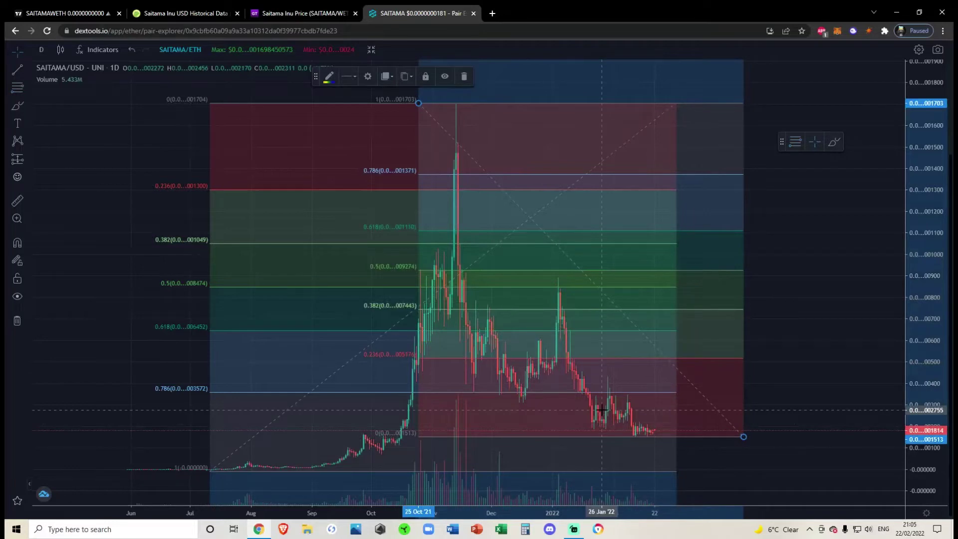
{"action": "key", "text": "Delete"}
{"action": "scroll", "coordinate": [602, 409], "scroll_direction": "up", "scroll_amount": 2}
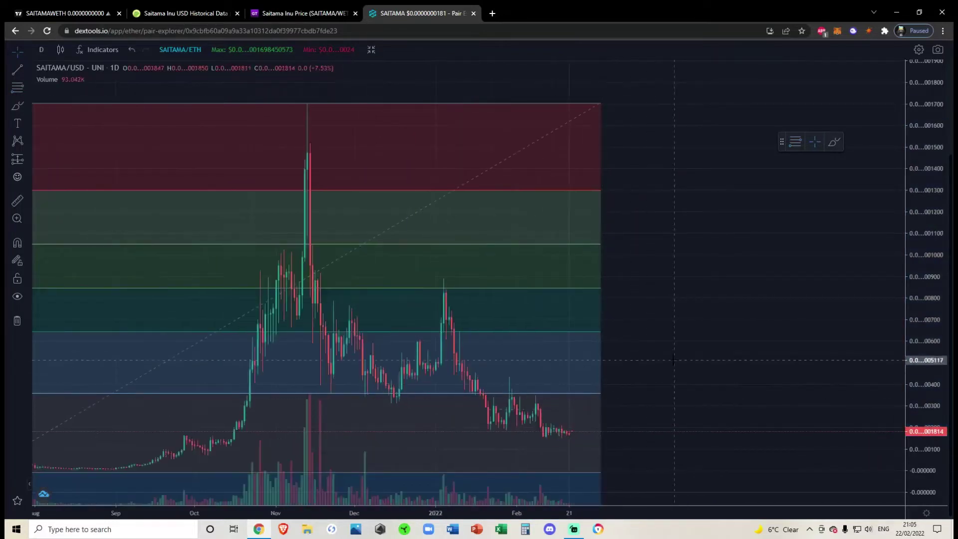
{"action": "scroll", "coordinate": [673, 360], "scroll_direction": "down", "scroll_amount": 2}
Draw a downtrend line from the November peak to past February near zero.
{"action": "left_click", "coordinate": [29, 127]}
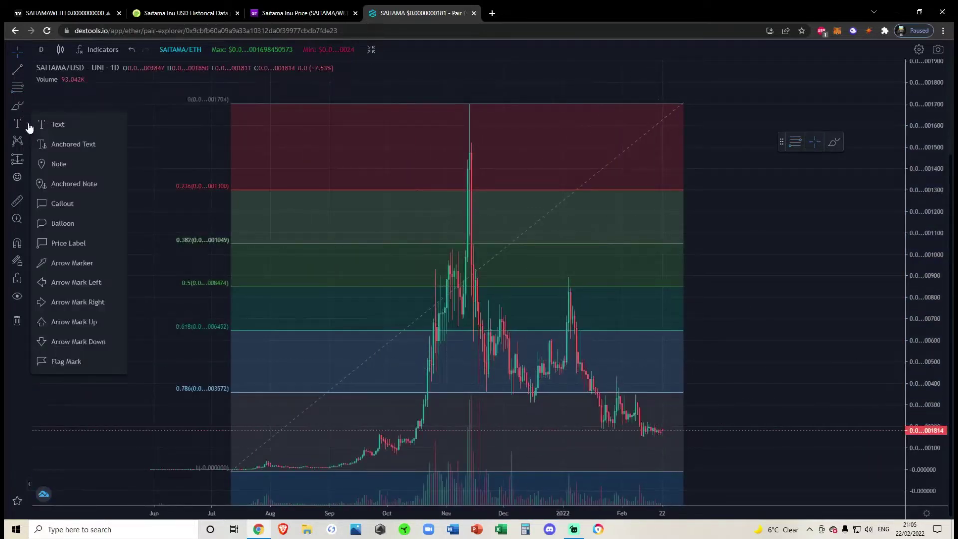
{"action": "left_click", "coordinate": [28, 110]}
{"action": "left_click", "coordinate": [28, 71]}
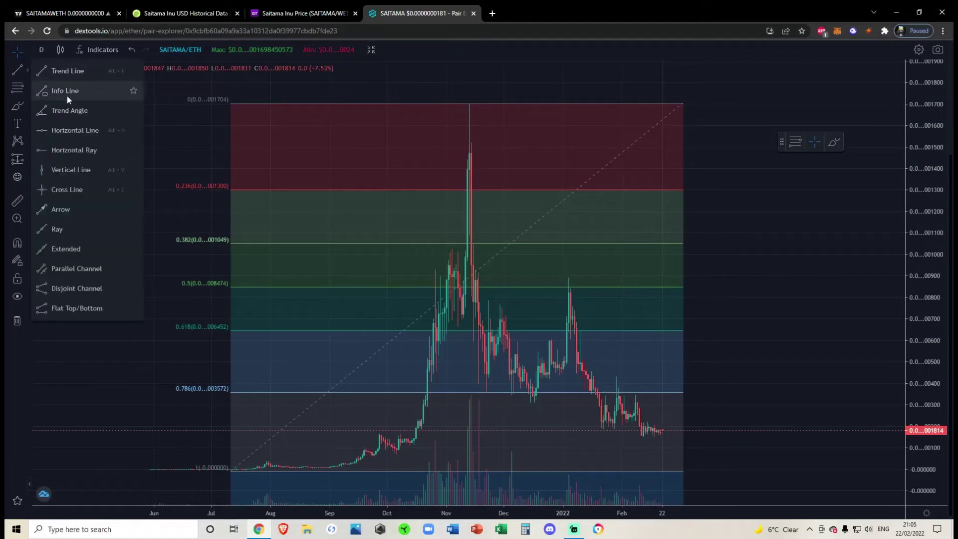
{"action": "left_click", "coordinate": [67, 70]}
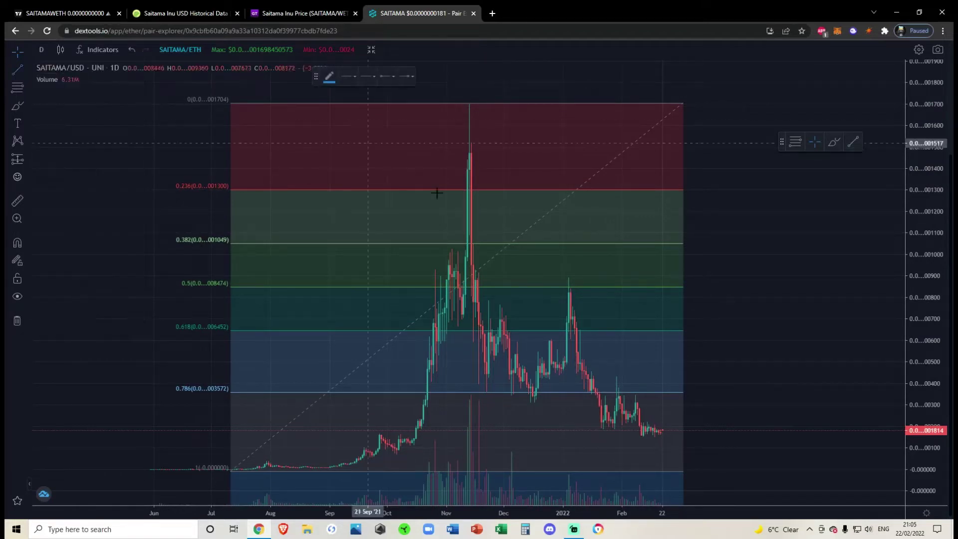
{"action": "left_click", "coordinate": [463, 149]}
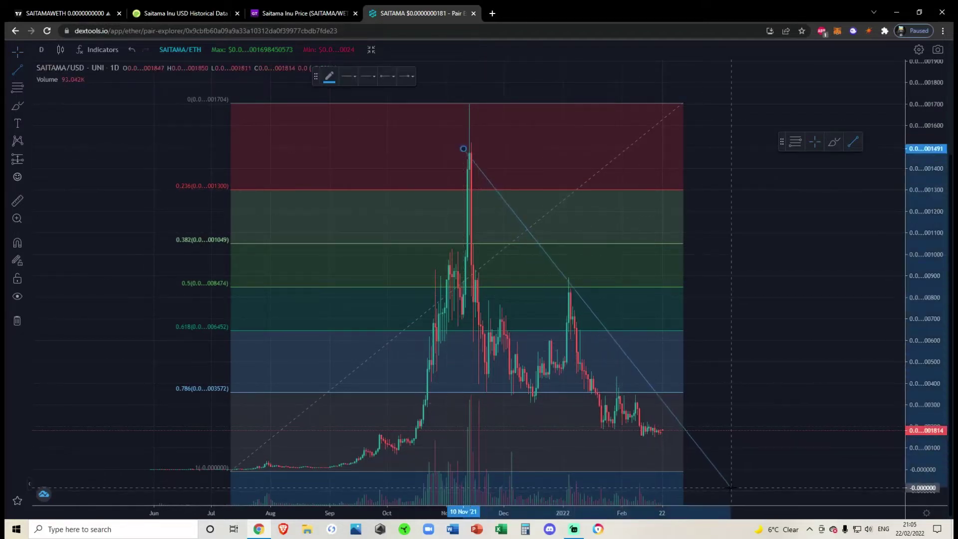
{"action": "left_click", "coordinate": [716, 479]}
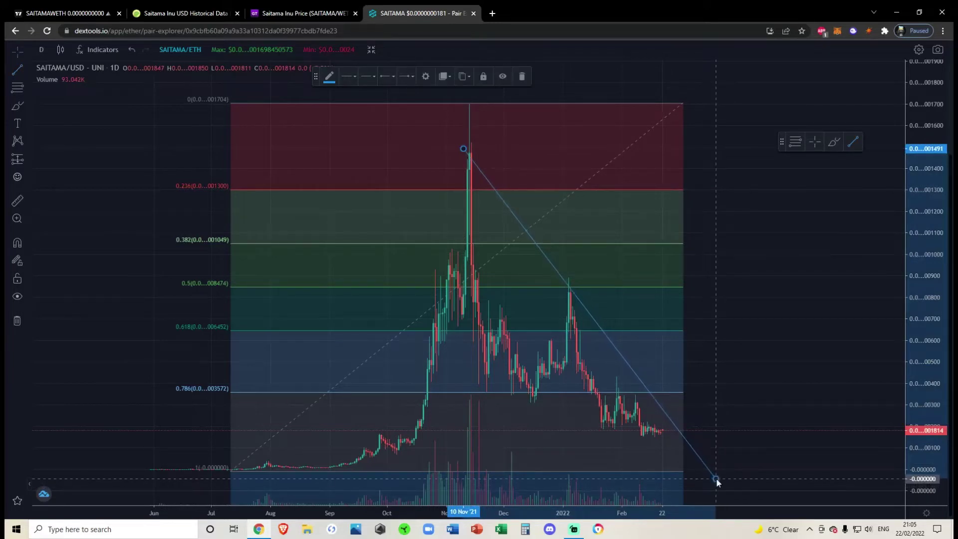
{"action": "left_click_drag", "start_coordinate": [461, 142], "coordinate": [461, 140]}
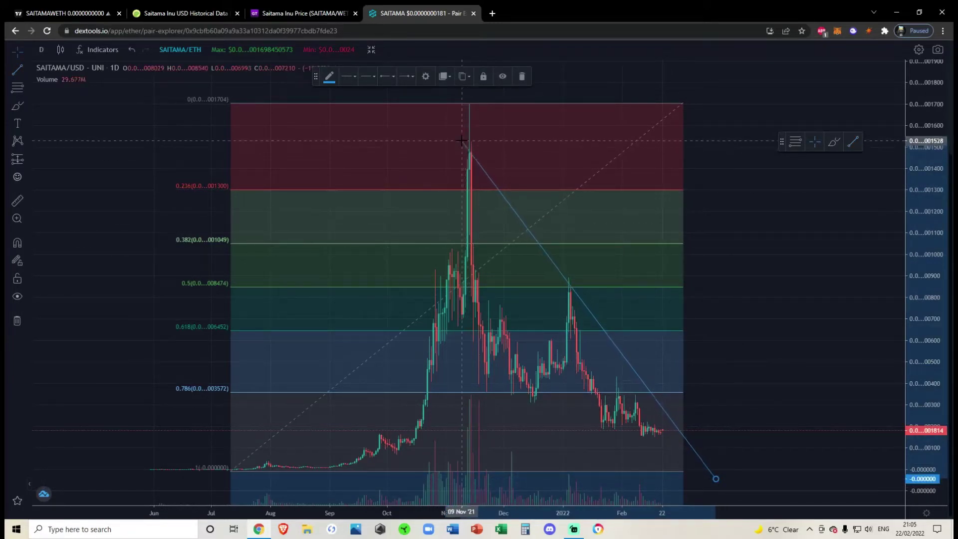
Give the trend line the third line width and a red colour.
{"action": "left_click", "coordinate": [353, 81]}
{"action": "left_click", "coordinate": [387, 97]}
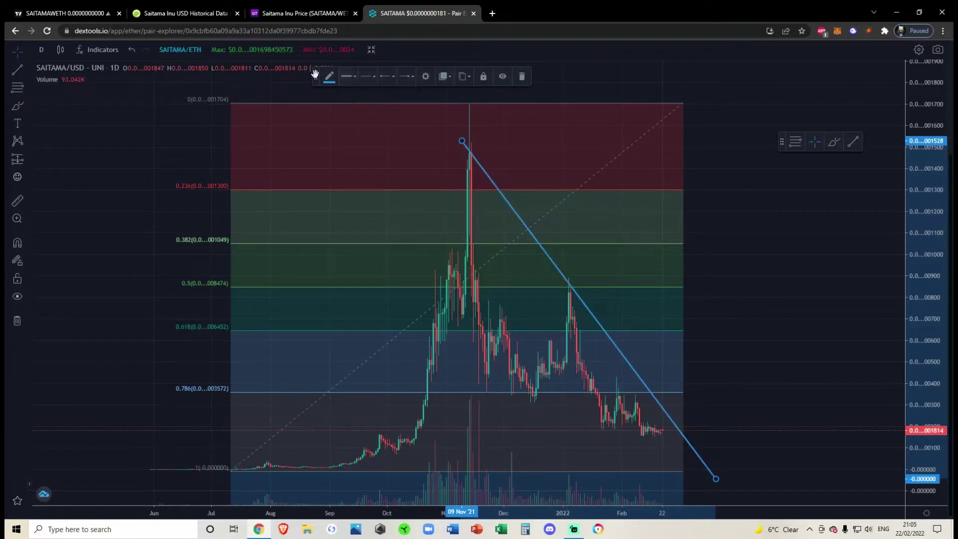
{"action": "left_click", "coordinate": [330, 78]}
{"action": "left_click", "coordinate": [327, 104]}
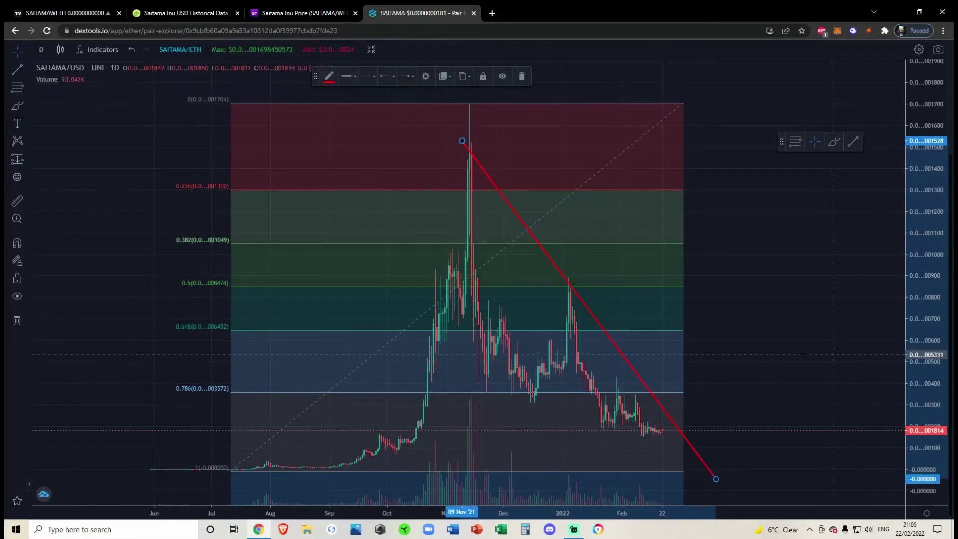
{"action": "left_click_drag", "start_coordinate": [790, 292], "coordinate": [766, 292]}
{"action": "scroll", "coordinate": [760, 338], "scroll_direction": "down", "scroll_amount": 3}
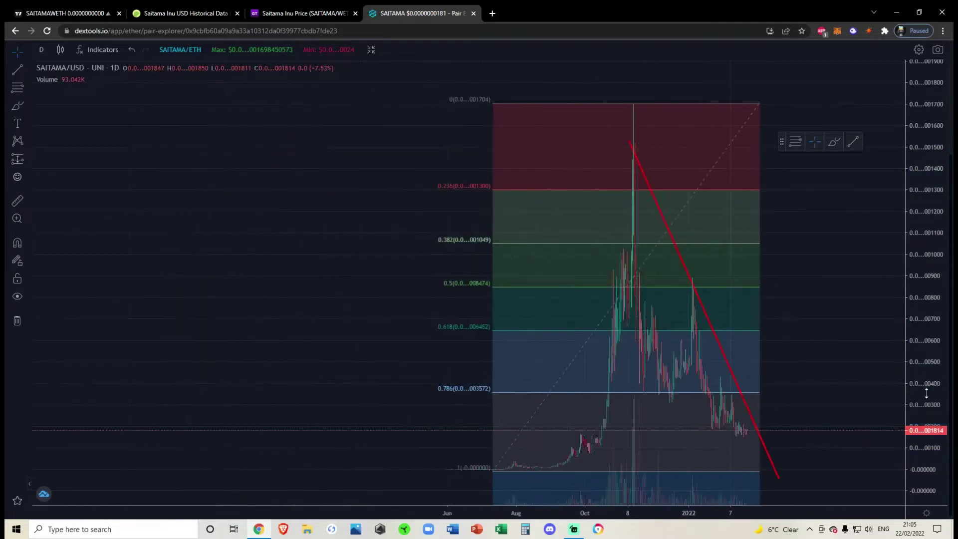
{"action": "scroll", "coordinate": [759, 338], "scroll_direction": "up", "scroll_amount": 6}
{"action": "scroll", "coordinate": [759, 338], "scroll_direction": "down", "scroll_amount": 2}
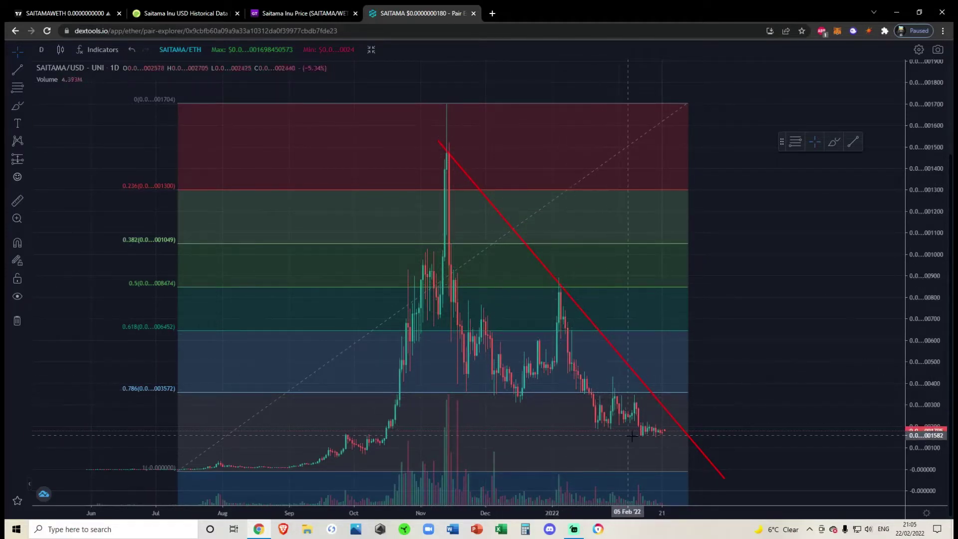
{"action": "scroll", "coordinate": [724, 283], "scroll_direction": "right", "scroll_amount": 3}
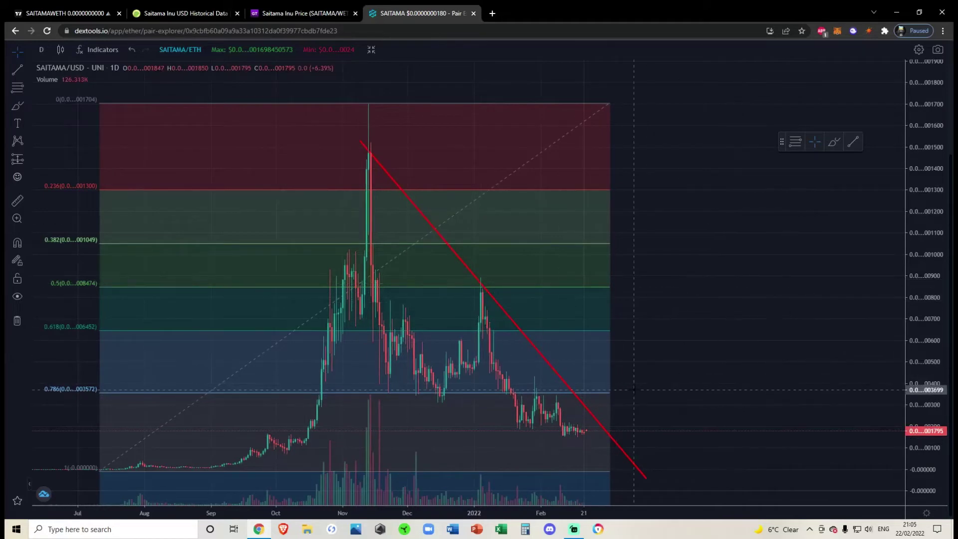
{"action": "scroll", "coordinate": [635, 390], "scroll_direction": "down", "scroll_amount": 1}
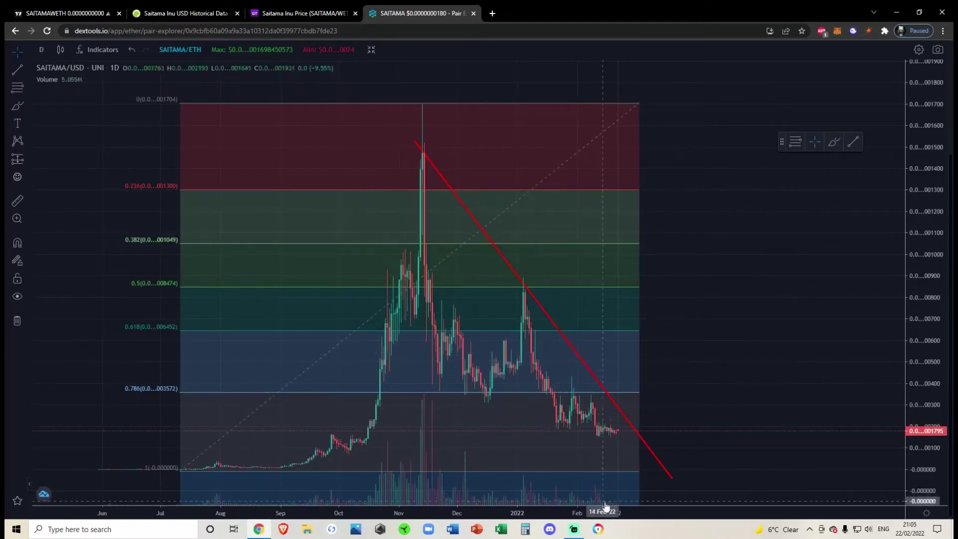
Add a Money Flow Index pane via the 'mfi' indicator search.
{"action": "left_click", "coordinate": [97, 50]}
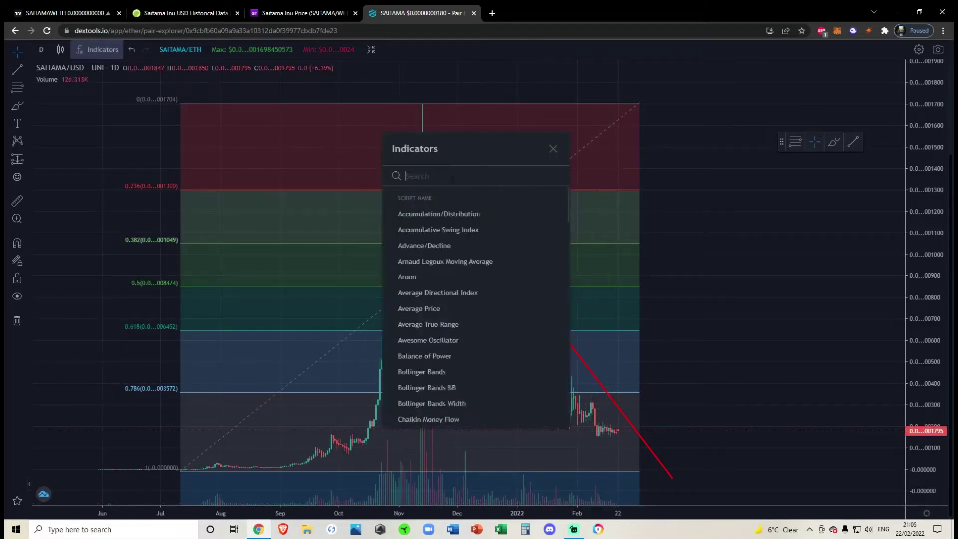
{"action": "type", "text": "mfi"}
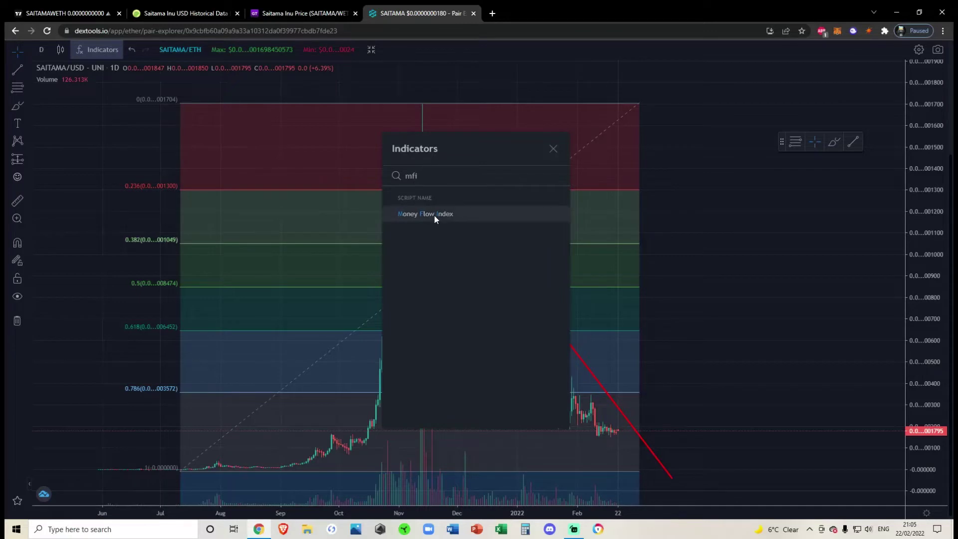
{"action": "left_click", "coordinate": [434, 214]}
{"action": "left_click", "coordinate": [554, 149]}
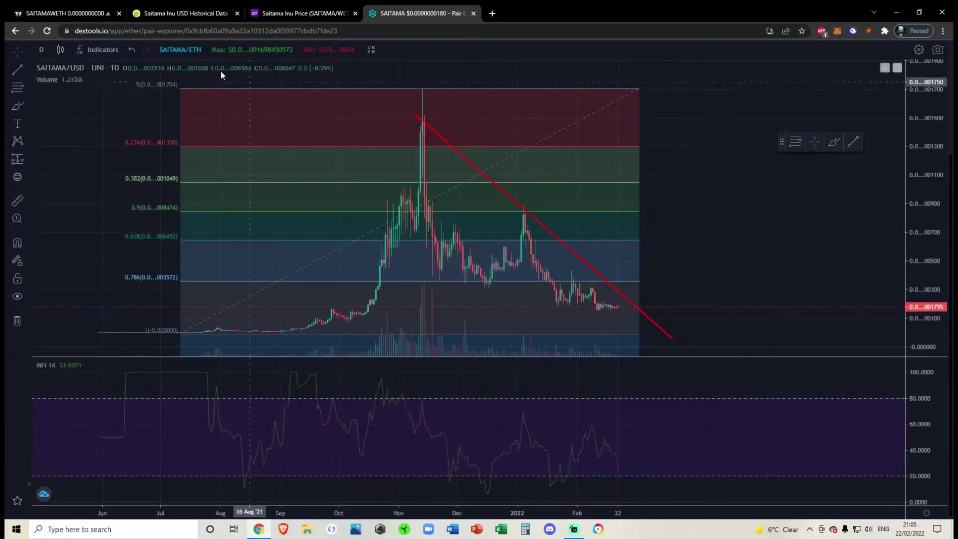
Add a Relative Strength Index pane via the 'rsi' indicator search.
{"action": "left_click", "coordinate": [98, 50]}
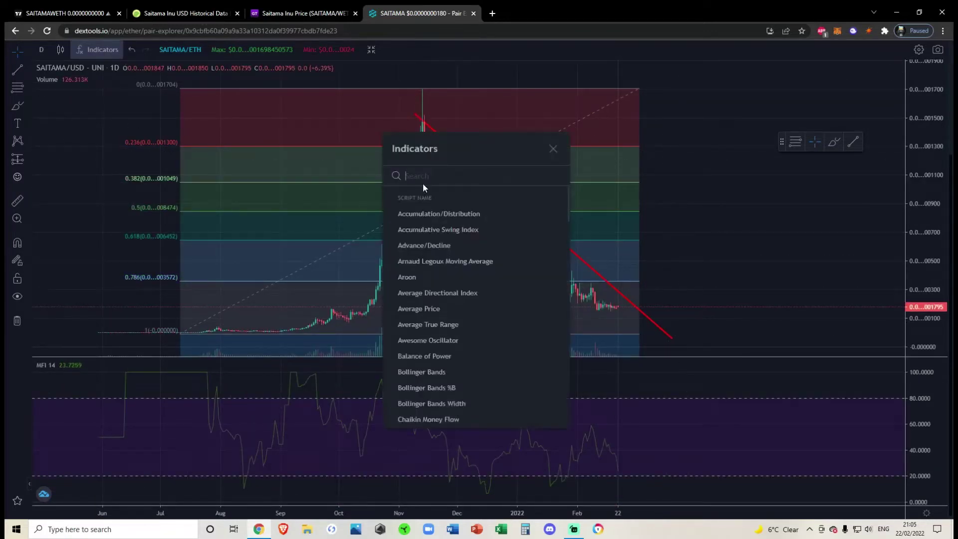
{"action": "type", "text": "rsi"}
{"action": "left_click", "coordinate": [431, 214]}
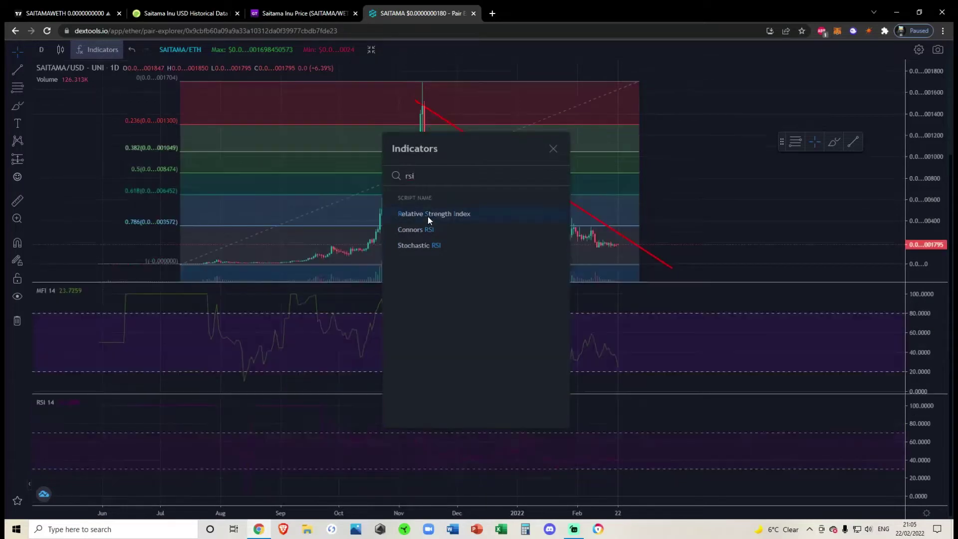
{"action": "left_click", "coordinate": [553, 149]}
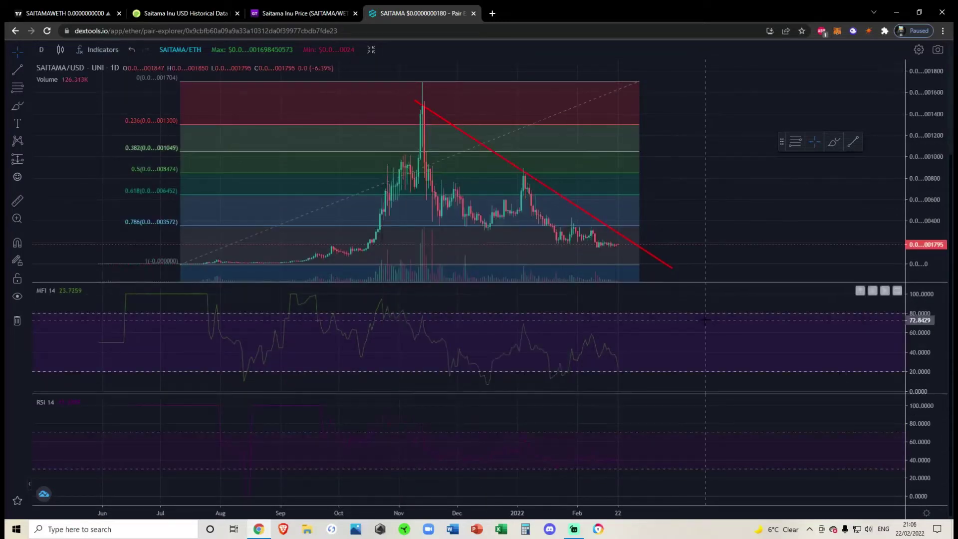
{"action": "scroll", "coordinate": [705, 320], "scroll_direction": "down", "scroll_amount": 1}
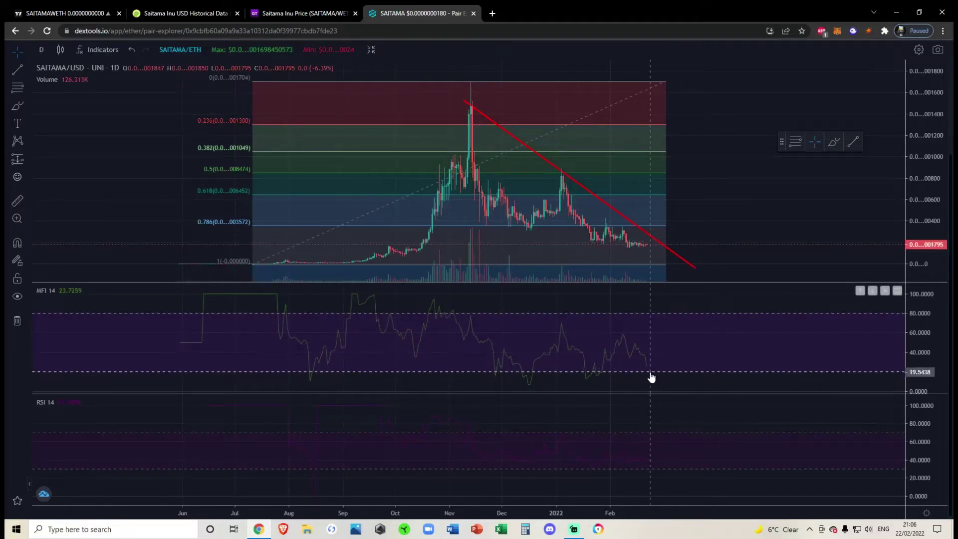
{"action": "scroll", "coordinate": [589, 377], "scroll_direction": "down", "scroll_amount": 3}
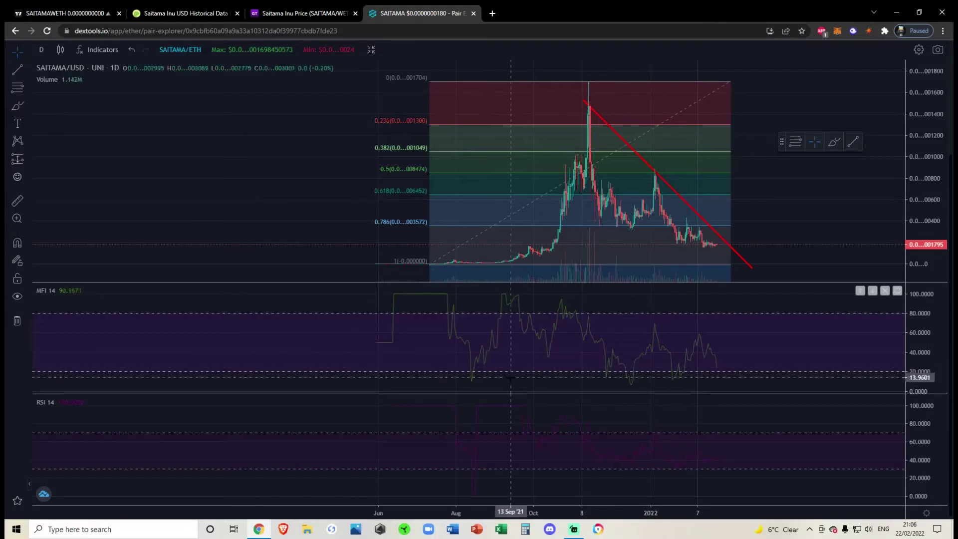
{"action": "scroll", "coordinate": [509, 378], "scroll_direction": "up", "scroll_amount": 2}
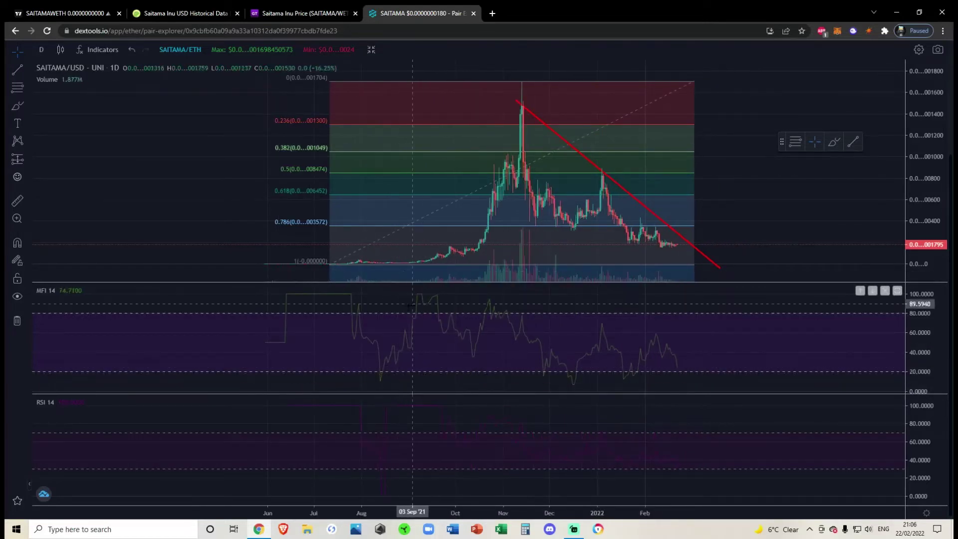
{"action": "scroll", "coordinate": [428, 299], "scroll_direction": "down", "scroll_amount": 2}
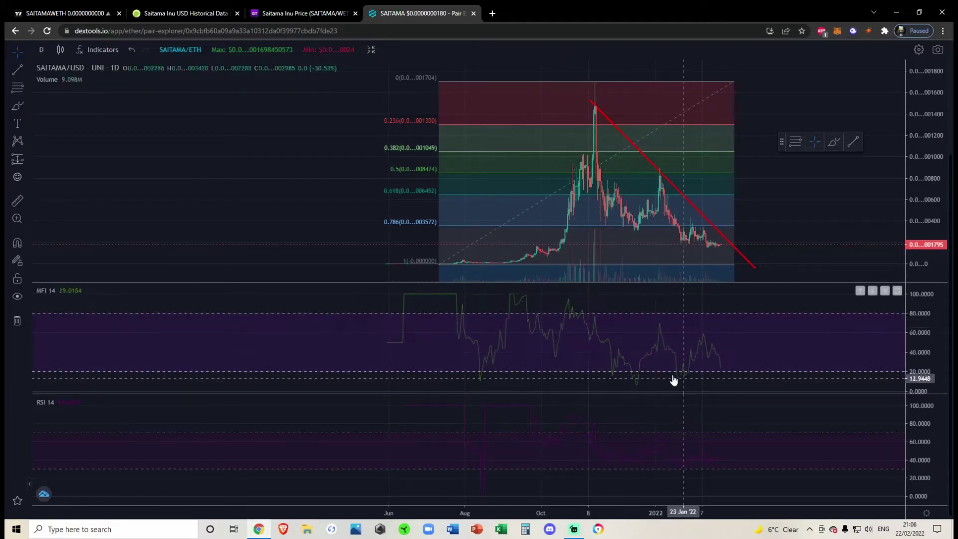
{"action": "scroll", "coordinate": [725, 379], "scroll_direction": "up", "scroll_amount": 2}
{"action": "scroll", "coordinate": [725, 379], "scroll_direction": "up", "scroll_amount": 2}
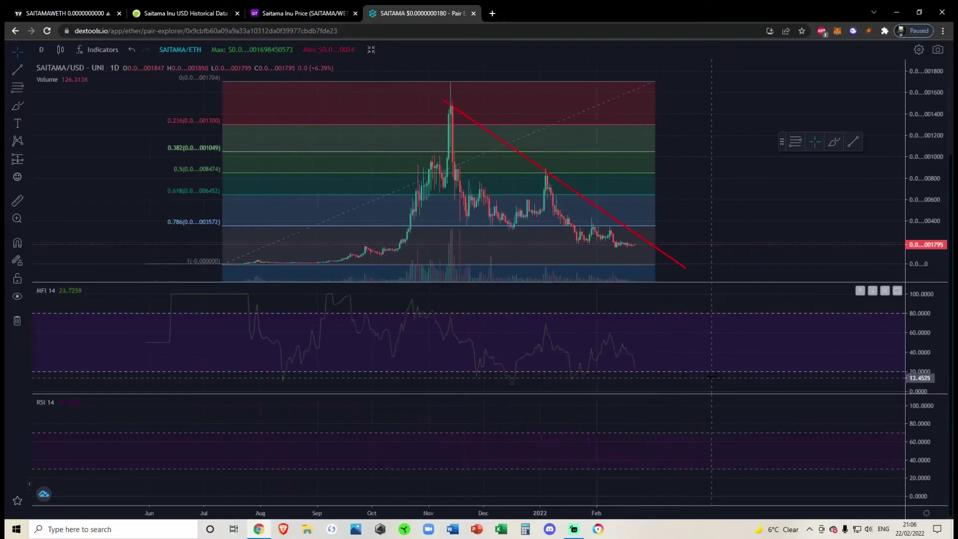
{"action": "scroll", "coordinate": [924, 294], "scroll_direction": "up", "scroll_amount": 2}
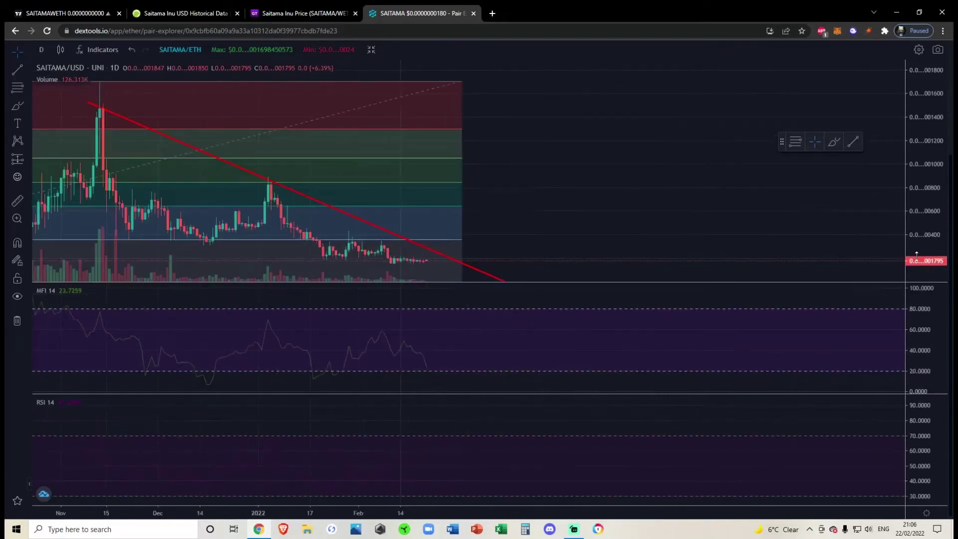
{"action": "scroll", "coordinate": [747, 277], "scroll_direction": "down", "scroll_amount": 3}
{"action": "mouse_move", "coordinate": [690, 211]}
{"action": "left_mouse_down"}
{"action": "mouse_move", "coordinate": [687, 178]}
{"action": "mouse_move", "coordinate": [697, 180]}
{"action": "mouse_move", "coordinate": [688, 181]}
{"action": "left_mouse_up"}
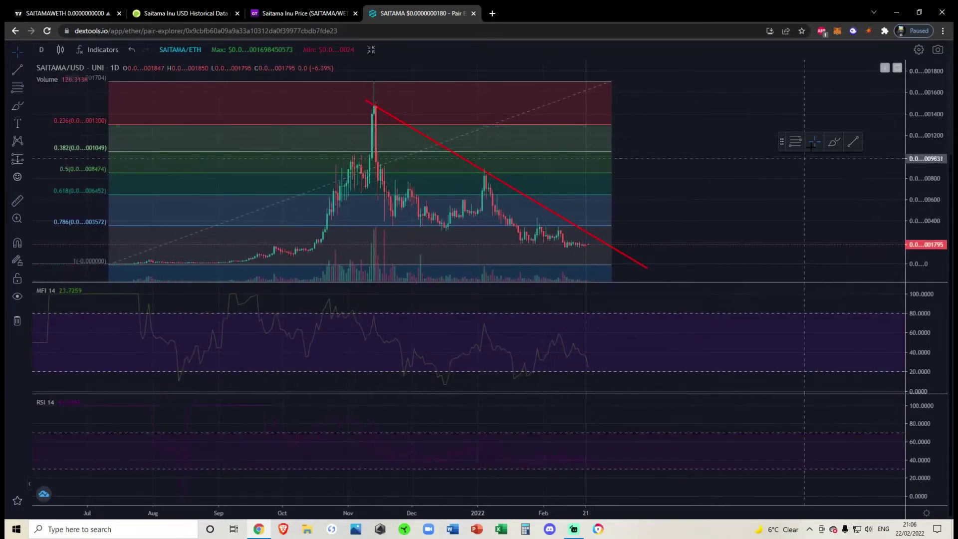
Brush a freehand curve rising from the latest candles past the red trend line.
{"action": "left_click", "coordinate": [837, 143]}
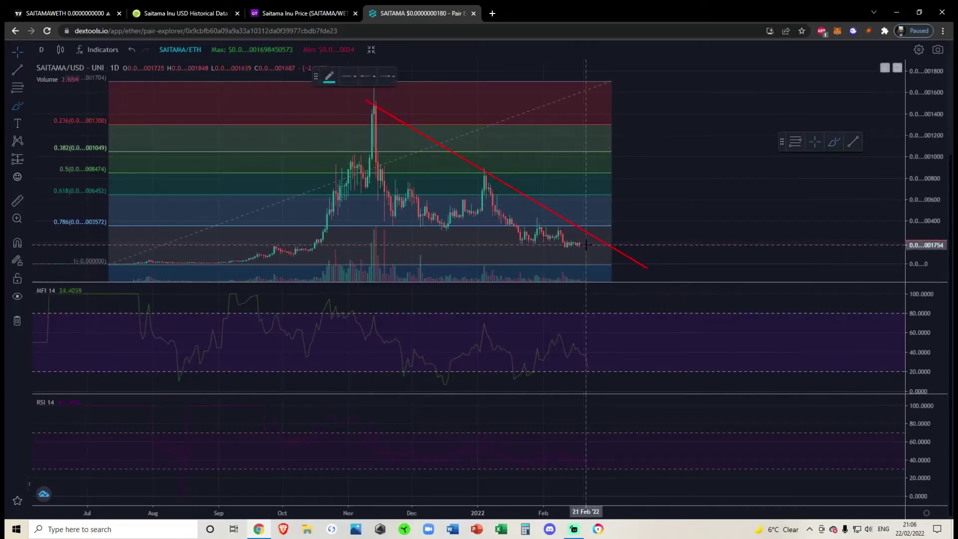
{"action": "left_click_drag", "start_coordinate": [586, 244], "coordinate": [597, 232]}
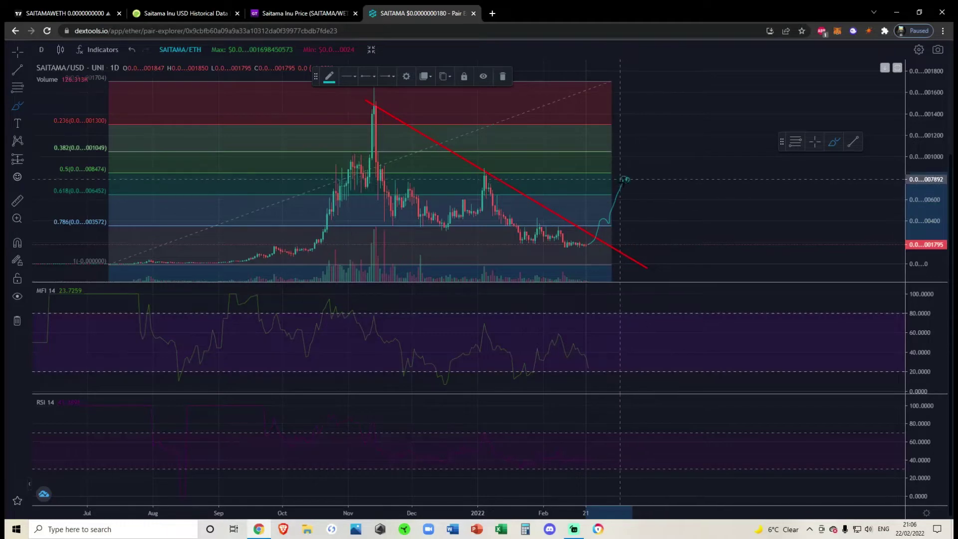
{"action": "left_click_drag", "start_coordinate": [626, 179], "coordinate": [622, 171]}
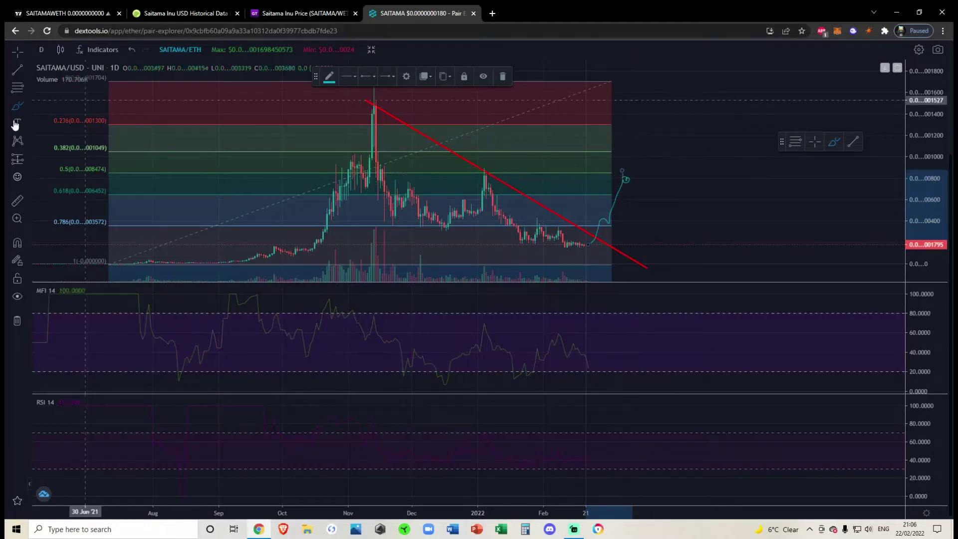
{"action": "left_click", "coordinate": [27, 162]}
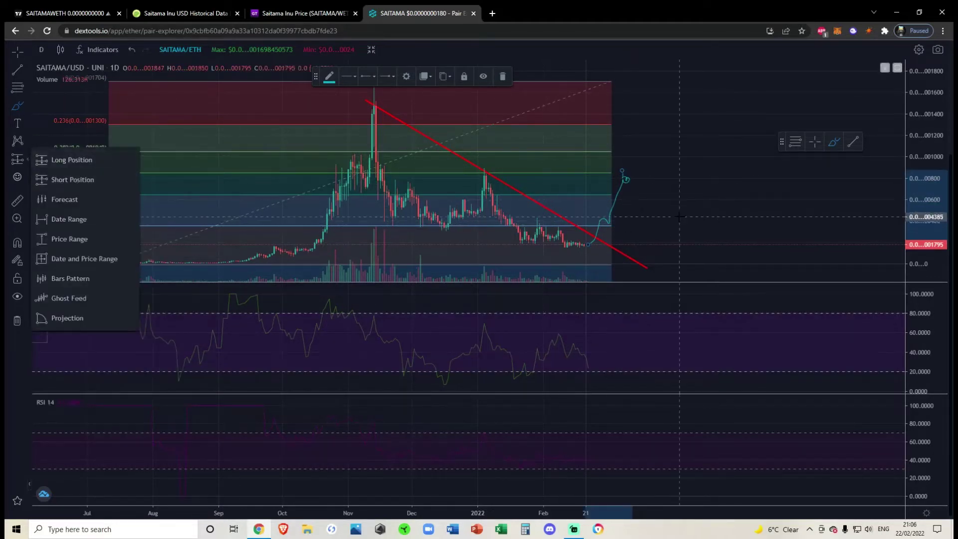
{"action": "left_click_drag", "start_coordinate": [747, 196], "coordinate": [758, 196]}
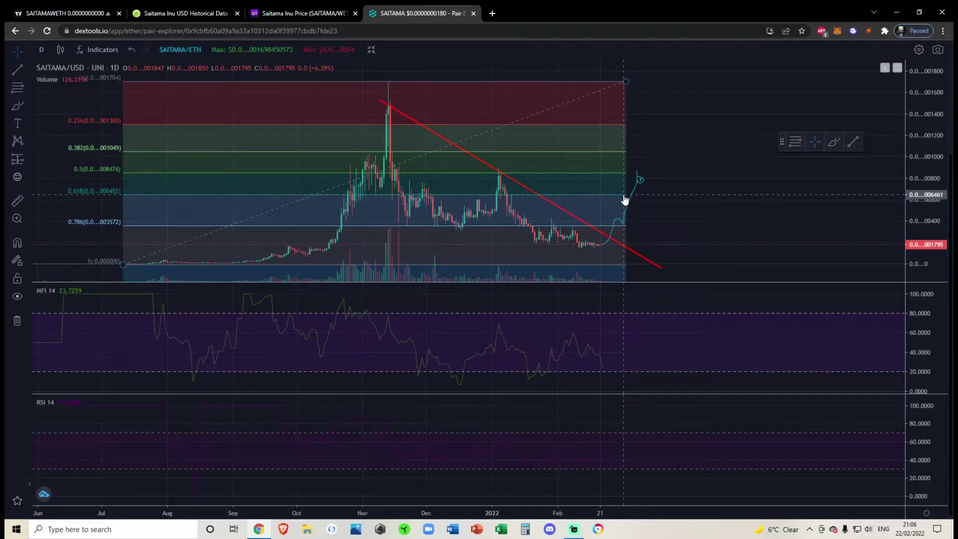
{"action": "left_click", "coordinate": [29, 160]}
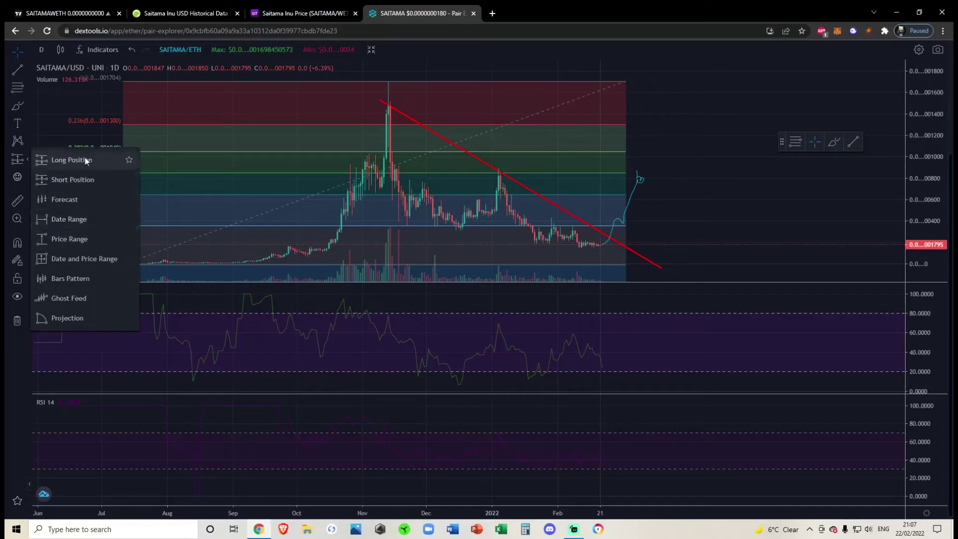
{"action": "left_click", "coordinate": [80, 239]}
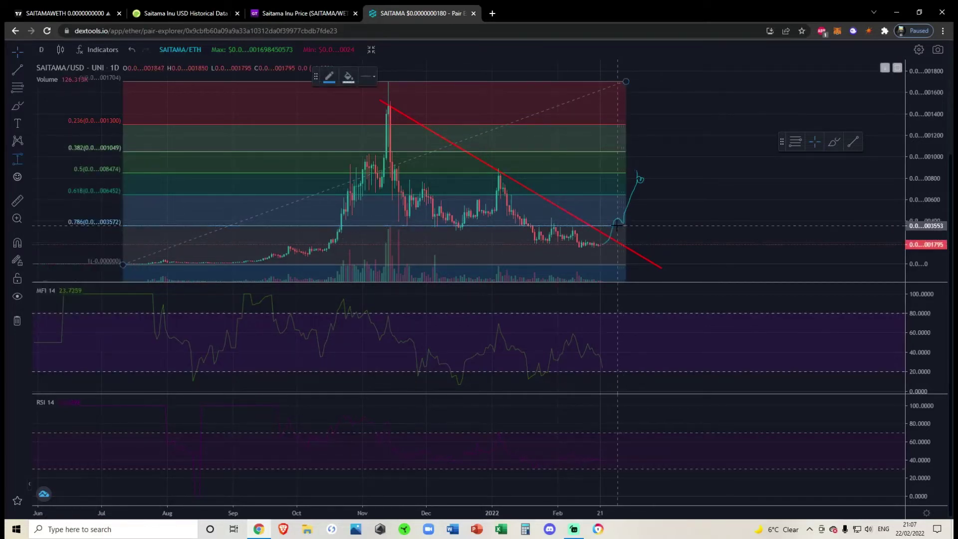
{"action": "left_click", "coordinate": [617, 225]}
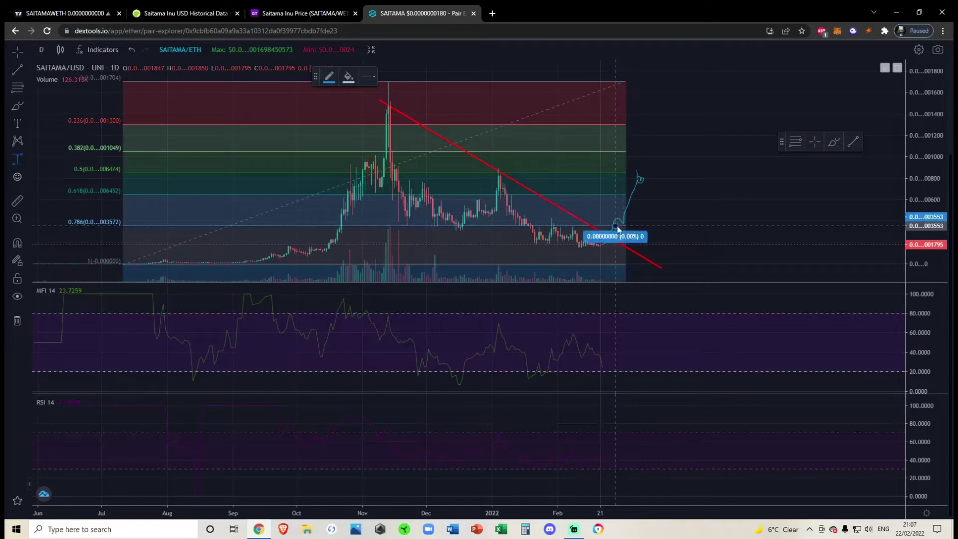
{"action": "left_click", "coordinate": [641, 194]}
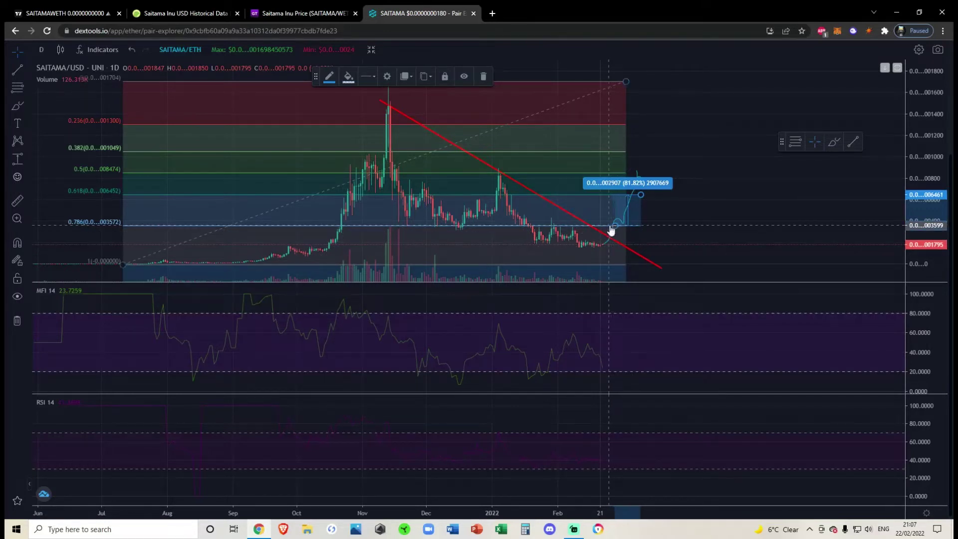
{"action": "left_click", "coordinate": [696, 214]}
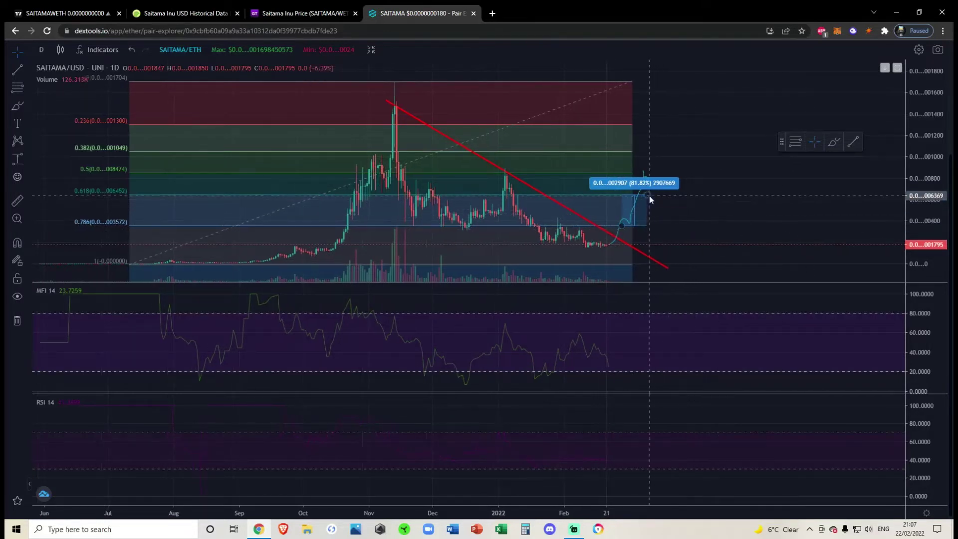
{"action": "scroll", "coordinate": [712, 219], "scroll_direction": "up", "scroll_amount": 1}
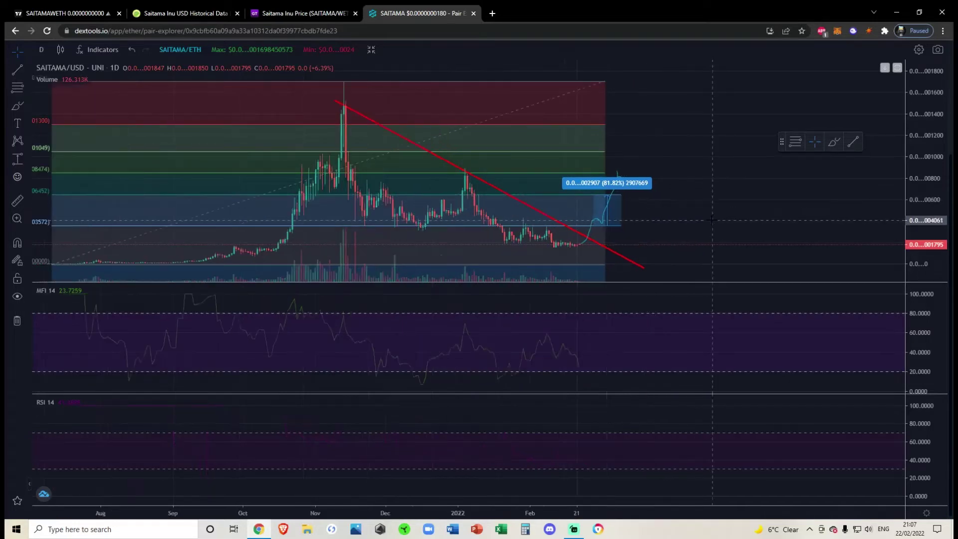
{"action": "scroll", "coordinate": [604, 459], "scroll_direction": "down", "scroll_amount": 3}
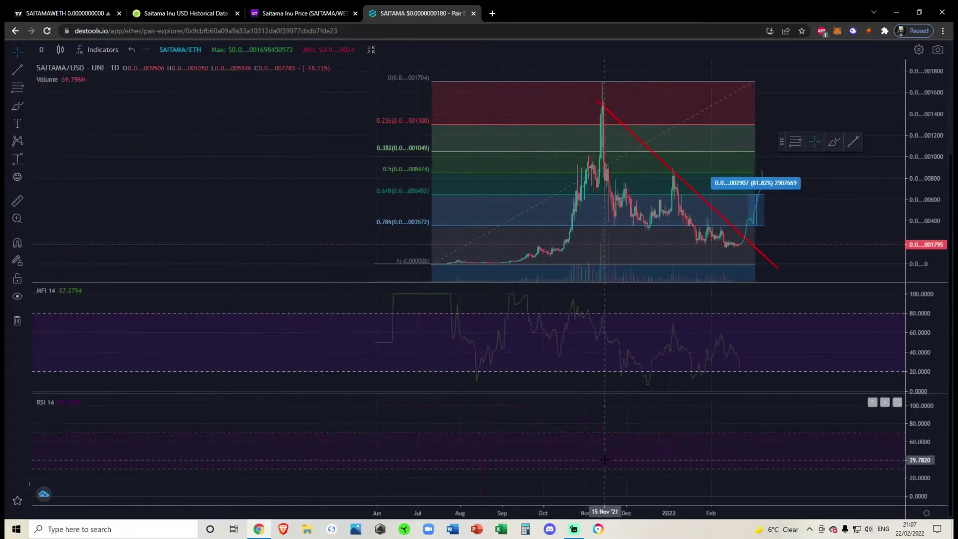
{"action": "left_click_drag", "start_coordinate": [490, 439], "coordinate": [484, 498]}
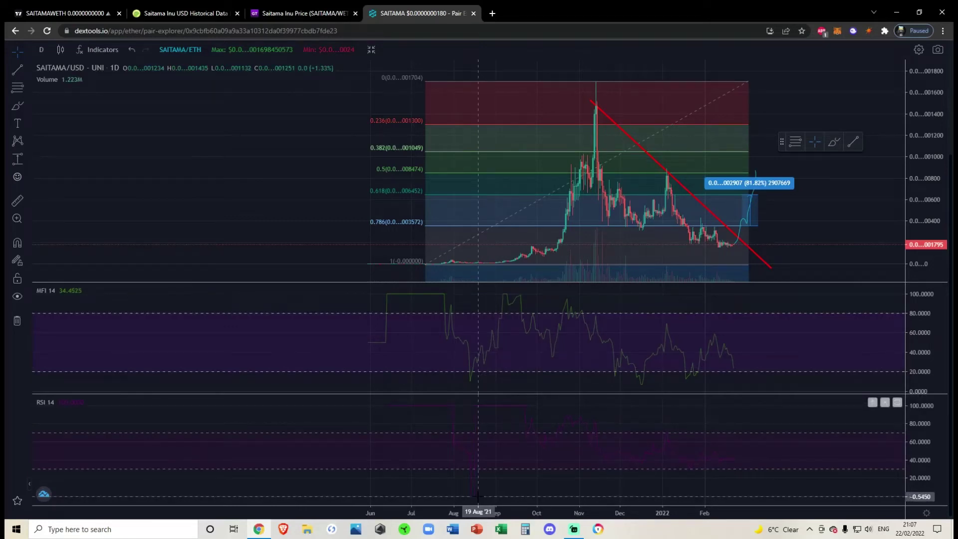
Load ICPUSD from the TradingView watchlist and frame the May 2021 spike and Fibonacci levels.
{"action": "left_click", "coordinate": [54, 17]}
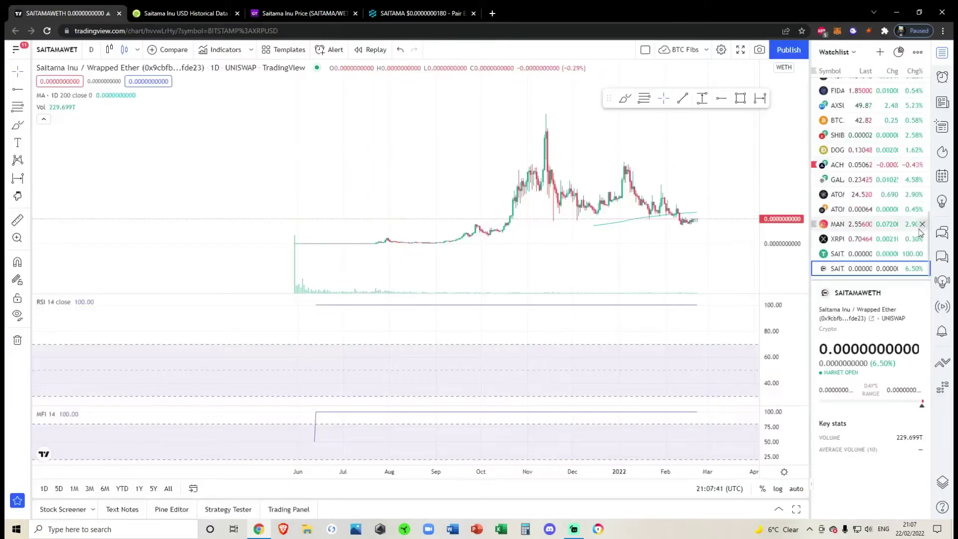
{"action": "scroll", "coordinate": [898, 225], "scroll_direction": "up", "scroll_amount": 3}
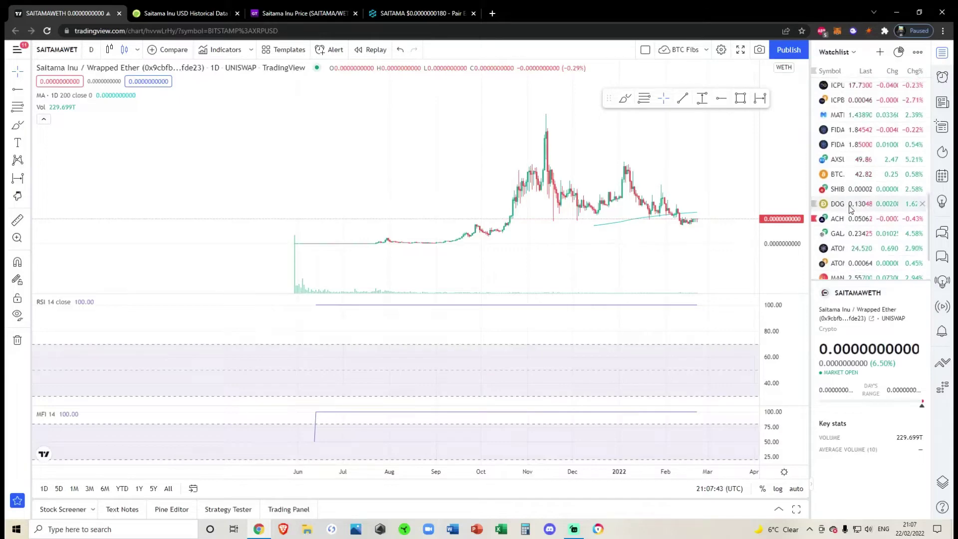
{"action": "scroll", "coordinate": [851, 209], "scroll_direction": "up", "scroll_amount": 5}
{"action": "left_click", "coordinate": [841, 183]}
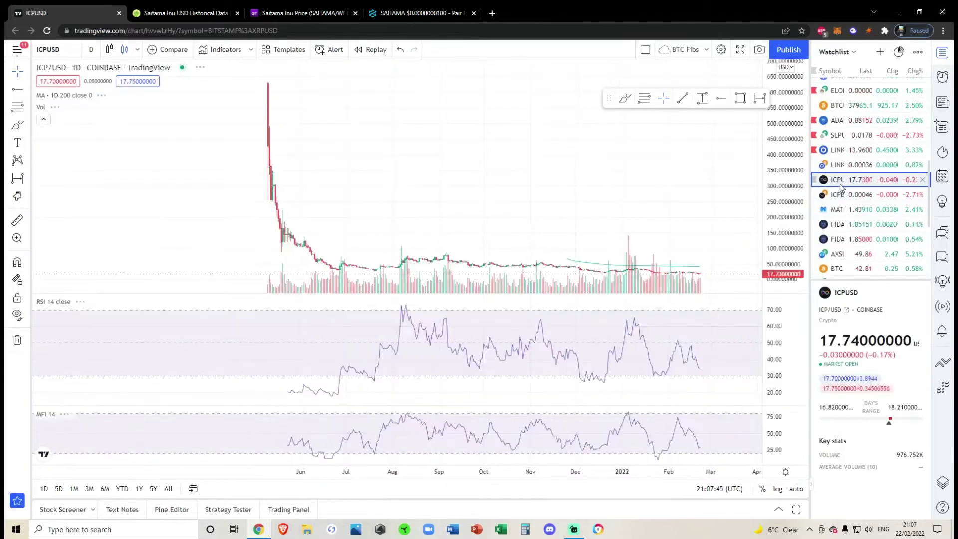
{"action": "scroll", "coordinate": [419, 235], "scroll_direction": "up", "scroll_amount": 3}
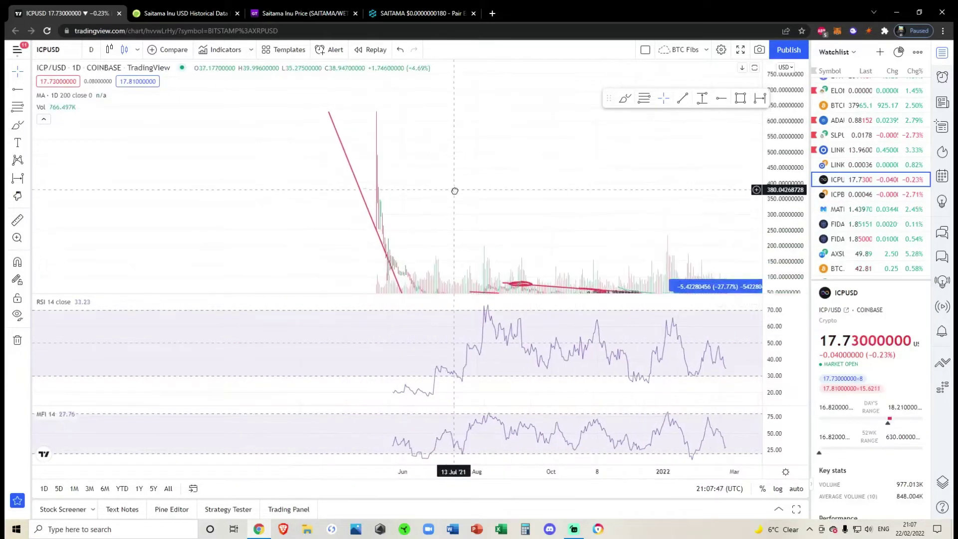
{"action": "scroll", "coordinate": [439, 180], "scroll_direction": "up", "scroll_amount": 2}
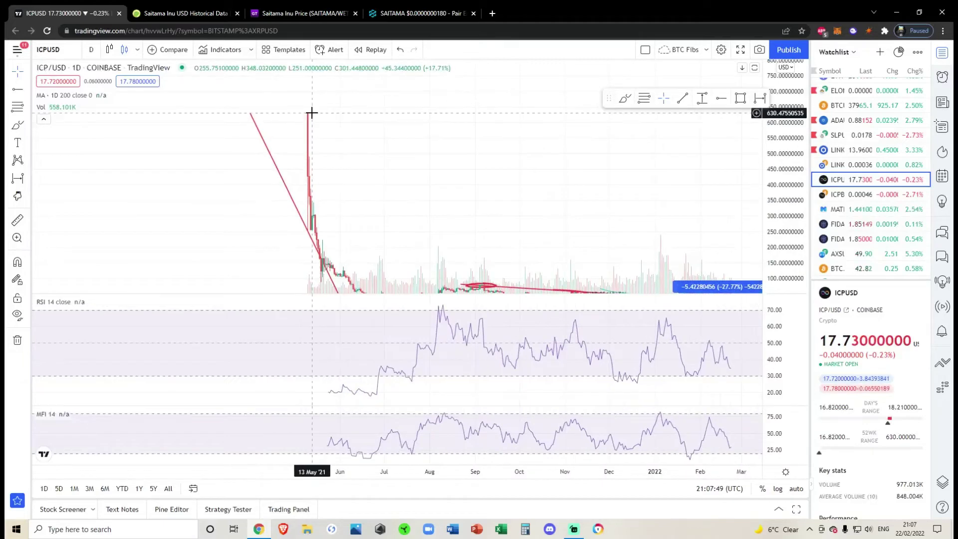
{"action": "left_click_drag", "start_coordinate": [361, 166], "coordinate": [387, 106]}
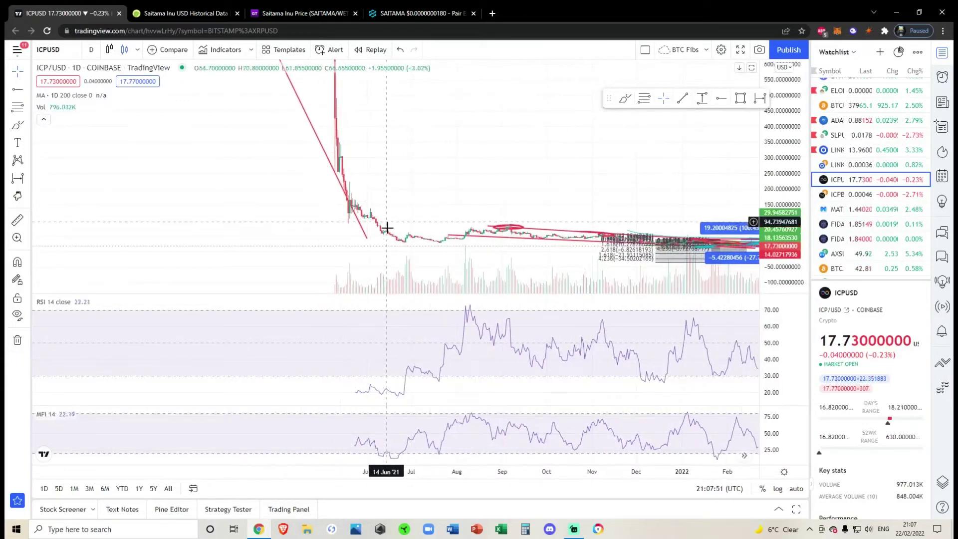
{"action": "left_click_drag", "start_coordinate": [404, 248], "coordinate": [416, 290]}
Measure a date and price range from the May 2021 peak to 27 Jun 2021, then delete it.
{"action": "left_click", "coordinate": [760, 98]}
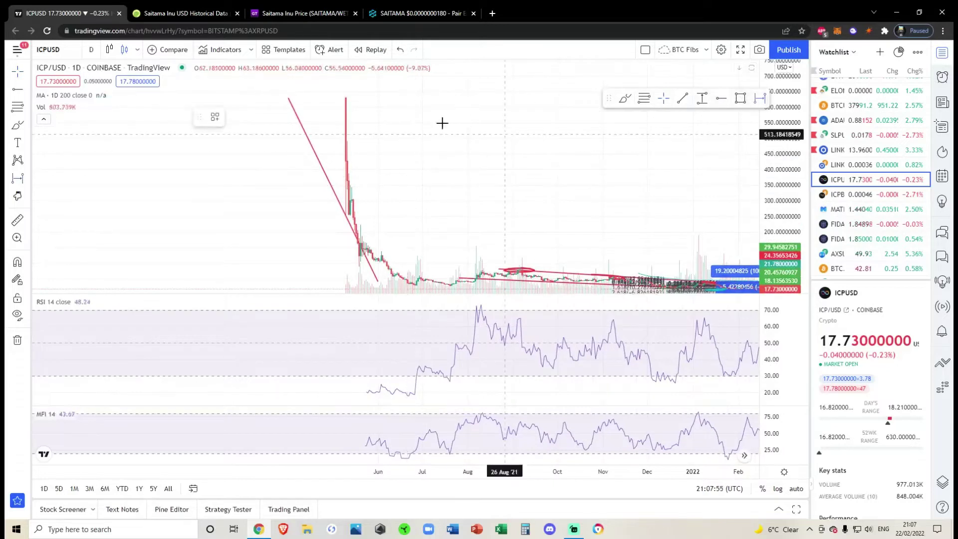
{"action": "left_click", "coordinate": [348, 98]}
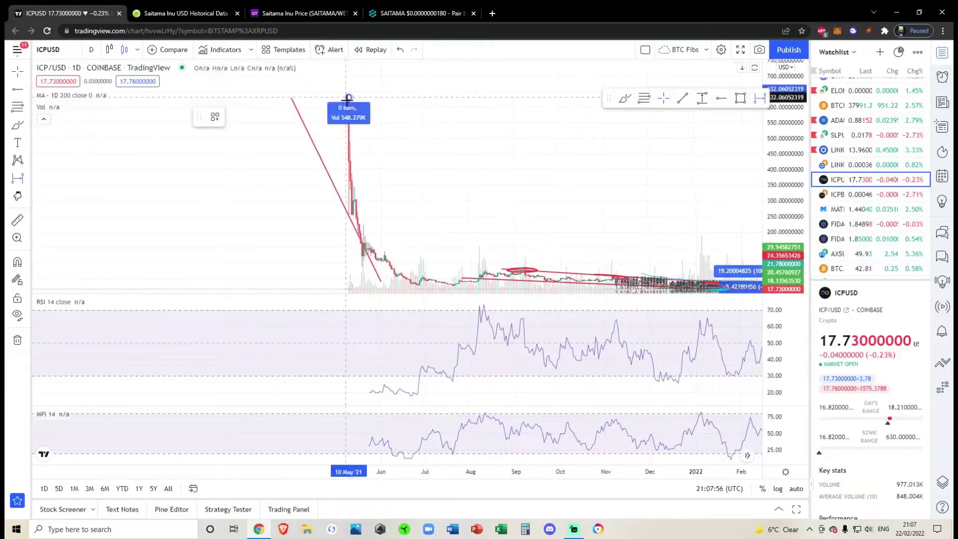
{"action": "left_click", "coordinate": [419, 285]}
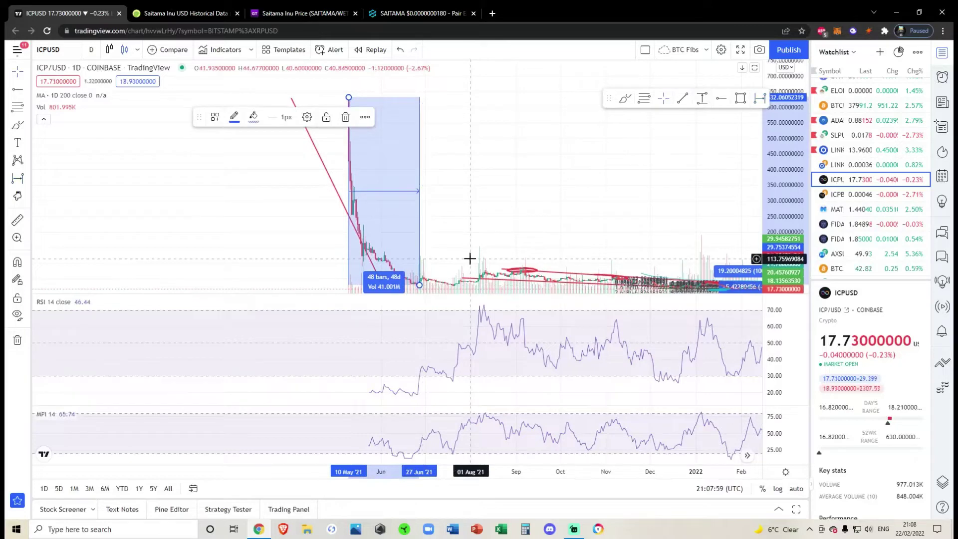
{"action": "key", "text": "Delete"}
{"action": "left_click_drag", "start_coordinate": [462, 229], "coordinate": [449, 197]}
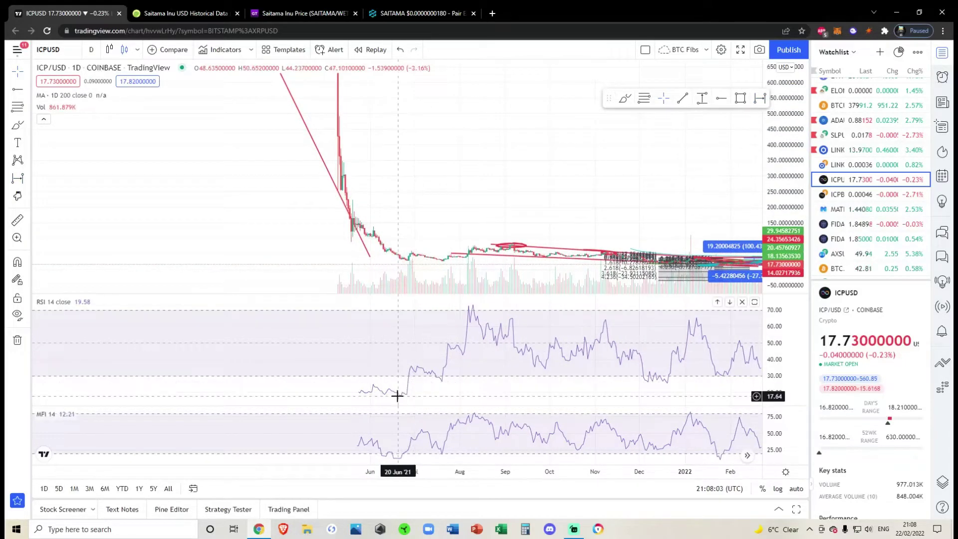
Return to the DEXTools SAITAMA chart and inspect its full page address.
{"action": "left_click", "coordinate": [422, 13]}
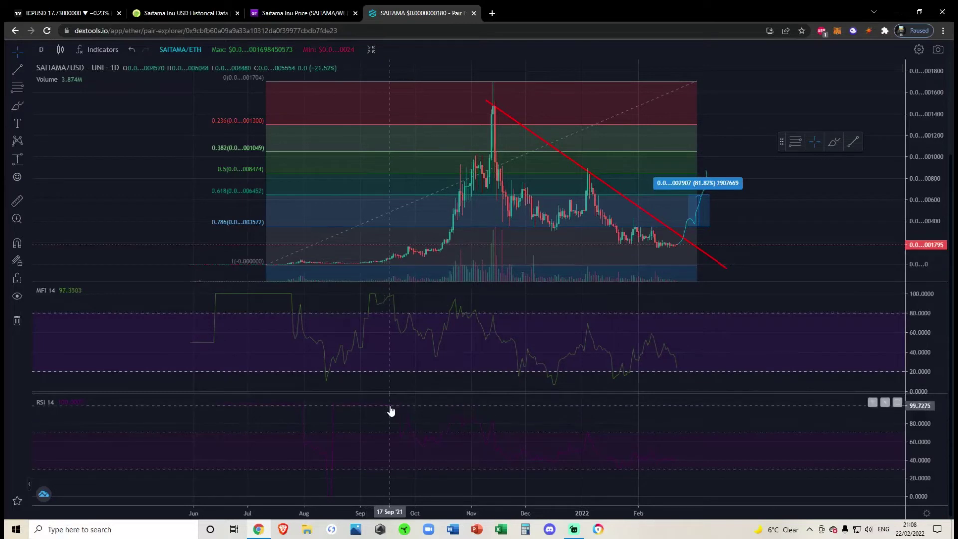
{"action": "left_click", "coordinate": [99, 31]}
{"action": "left_click", "coordinate": [142, 29]}
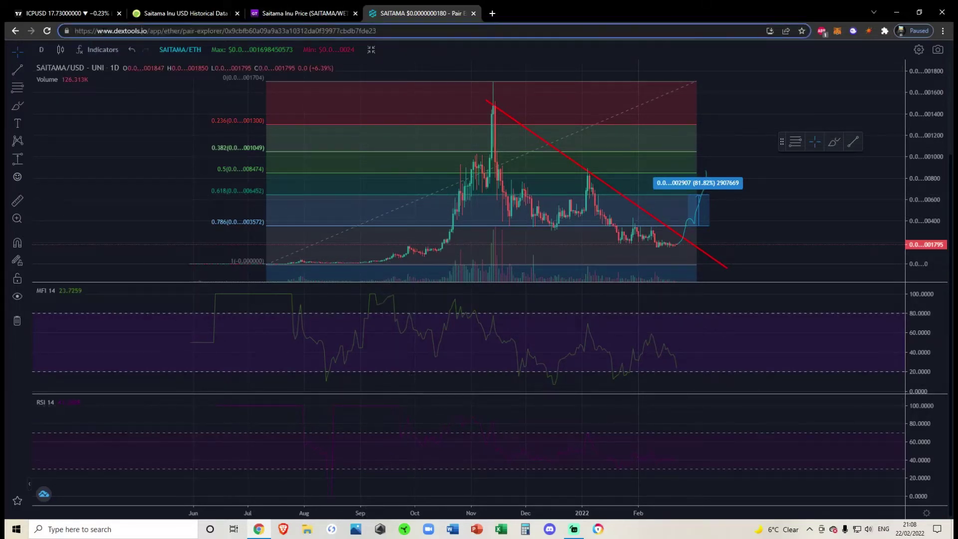
{"action": "left_click", "coordinate": [46, 499]}
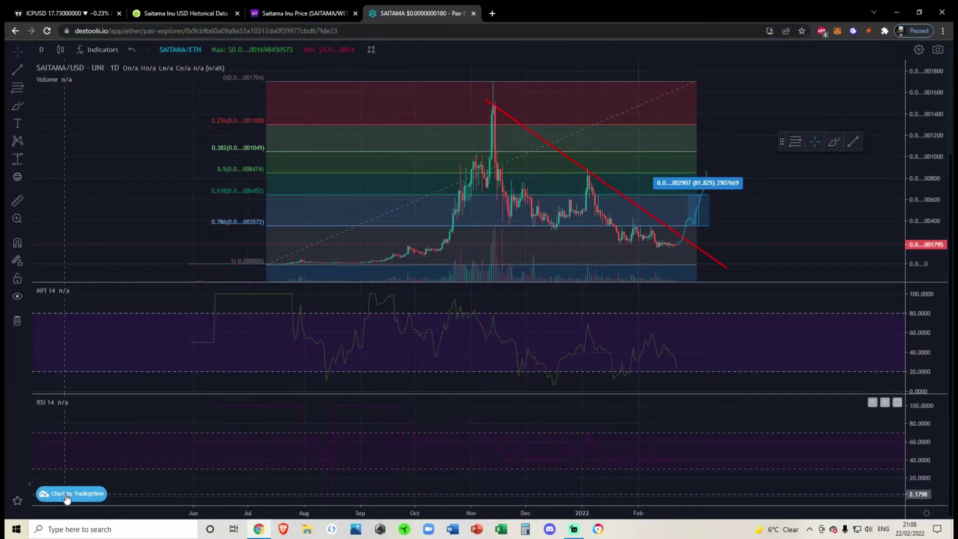
Open the TradingView site from the chart badge, view it, then close that tab.
{"action": "left_click", "coordinate": [66, 495]}
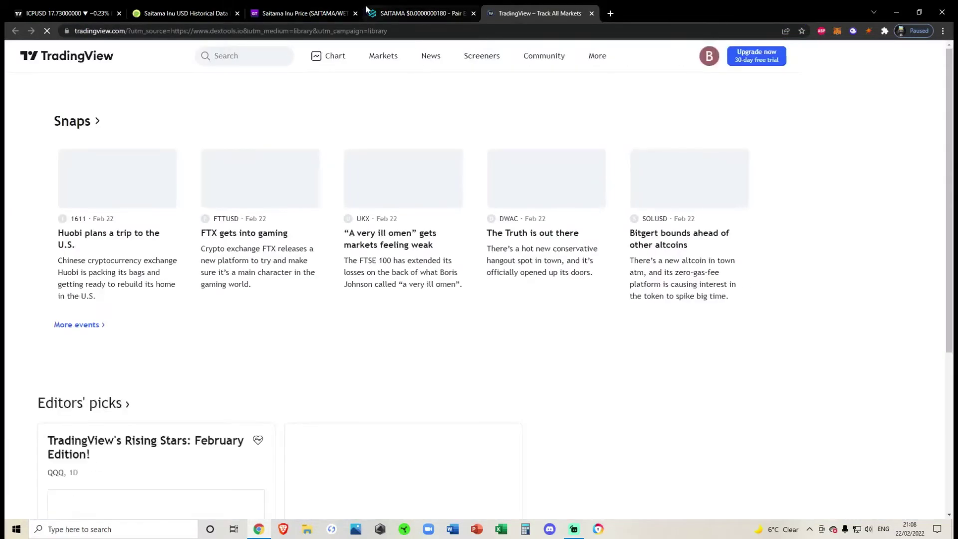
{"action": "left_click", "coordinate": [419, 10]}
{"action": "left_click", "coordinate": [511, 10]}
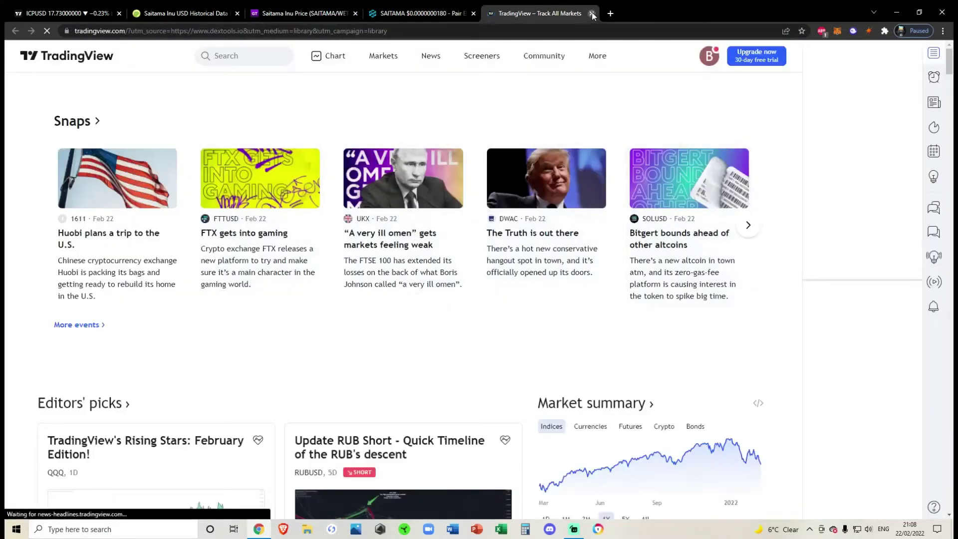
{"action": "key", "text": "ctrl+w"}
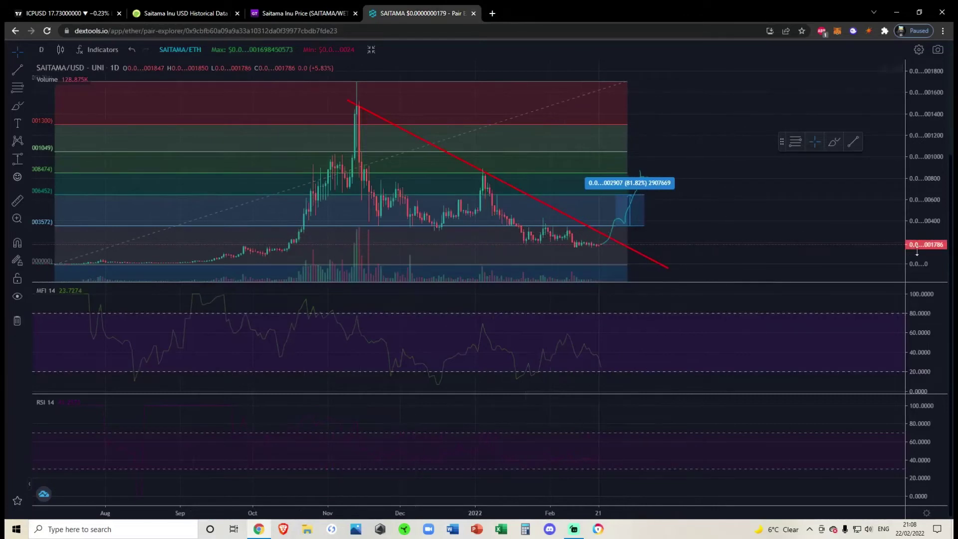
Nudge the SAITAMA chart view, then bring up CoinGecko's Saitama Inu USD historical data page.
{"action": "scroll", "coordinate": [747, 242], "scroll_direction": "down", "scroll_amount": 3}
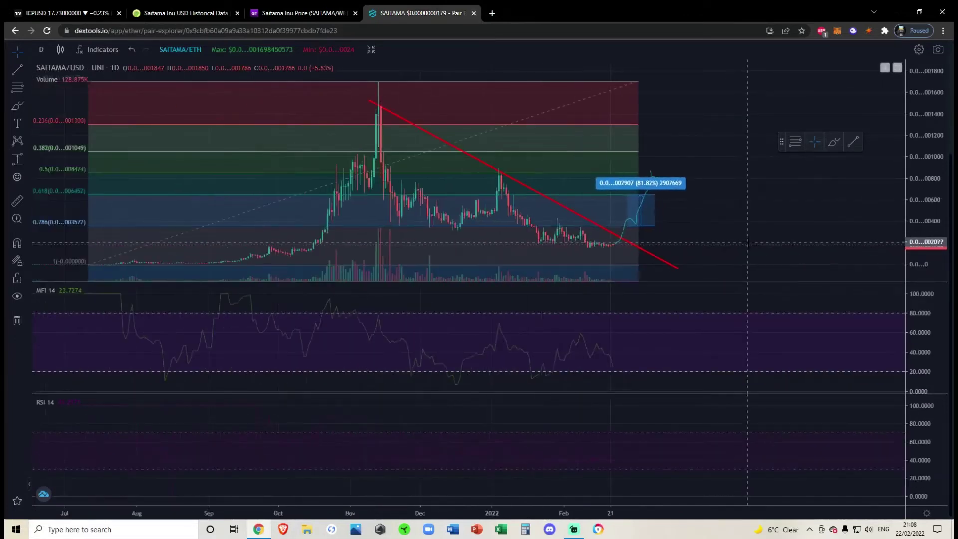
{"action": "left_click_drag", "start_coordinate": [761, 209], "coordinate": [788, 196]}
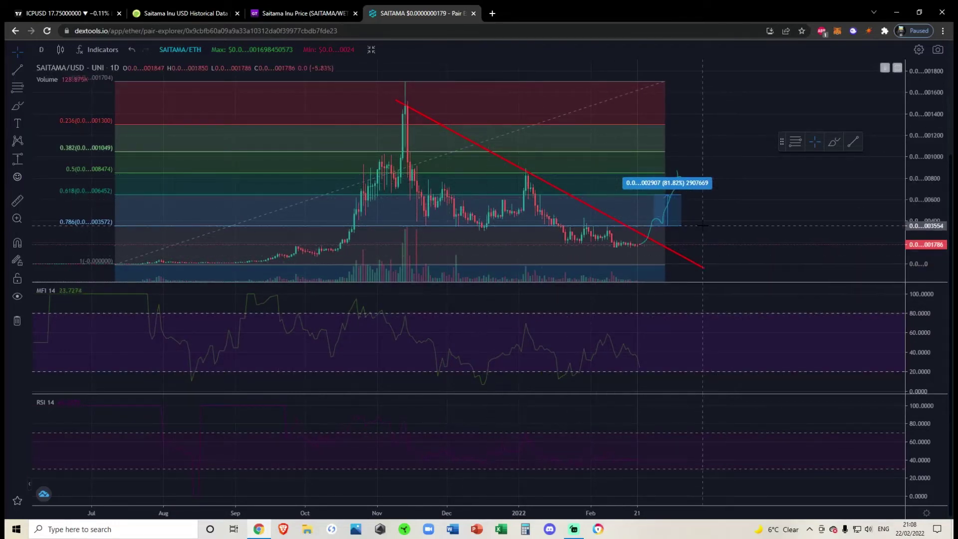
{"action": "scroll", "coordinate": [703, 226], "scroll_direction": "down", "scroll_amount": 5}
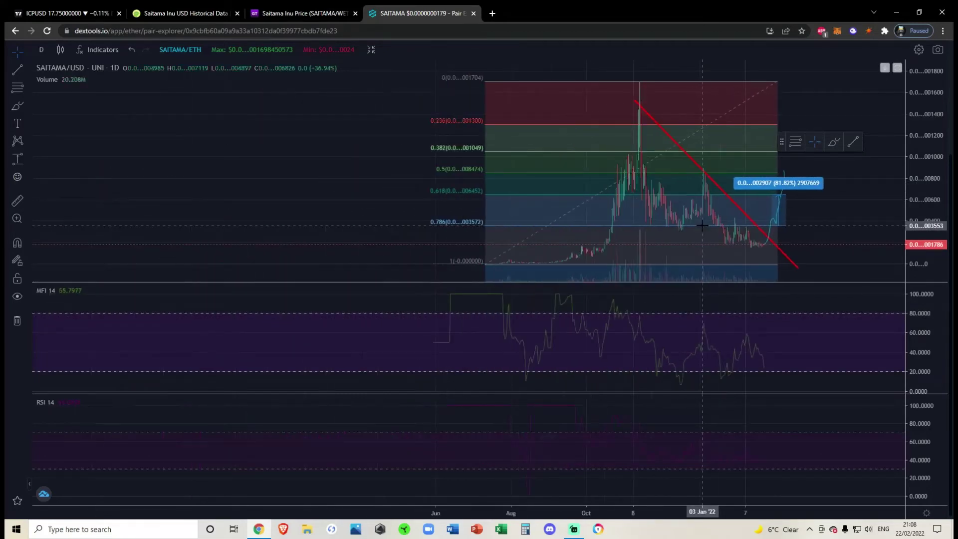
{"action": "scroll", "coordinate": [702, 226], "scroll_direction": "down", "scroll_amount": 5}
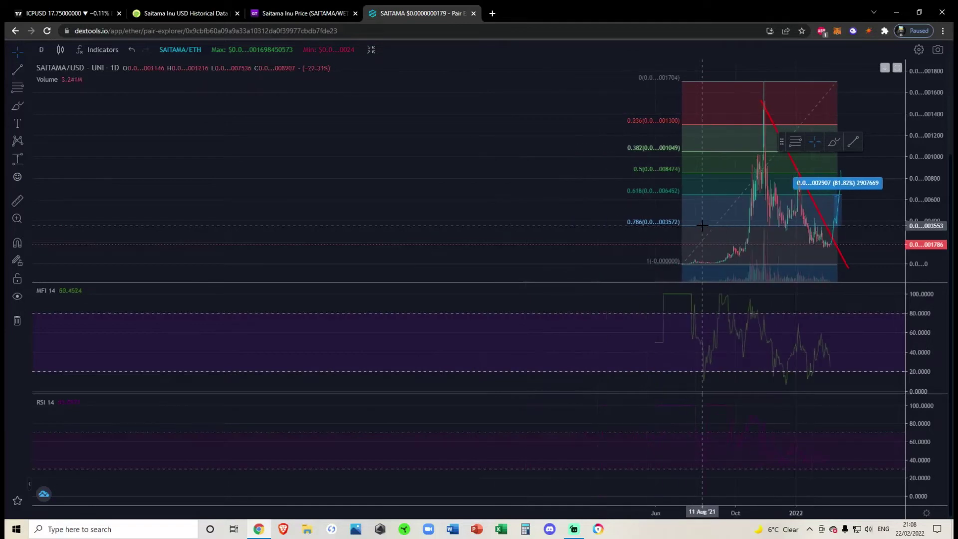
{"action": "scroll", "coordinate": [703, 226], "scroll_direction": "up", "scroll_amount": 5}
{"action": "left_click", "coordinate": [182, 12]}
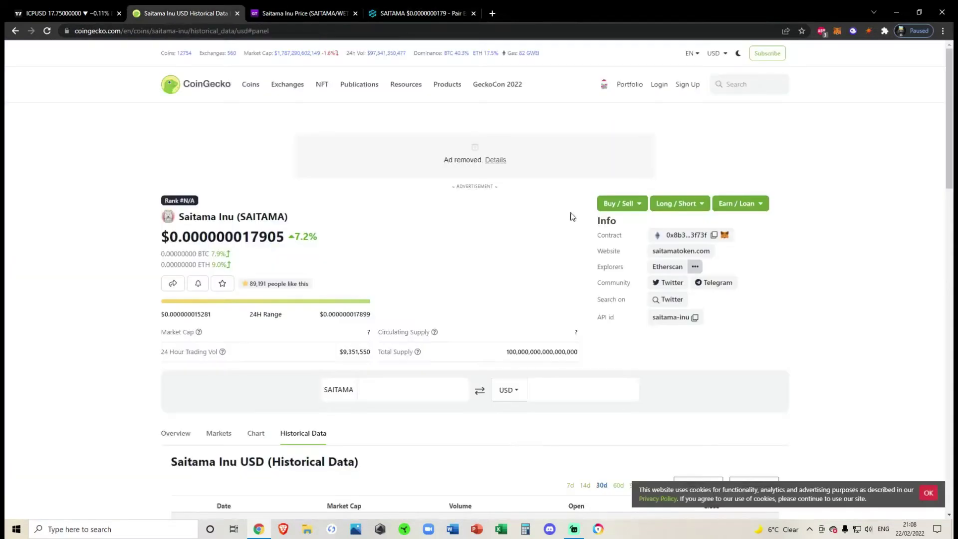
Check CoinGecko's Market Cap explanation for Saitama Inu, then start a new web search for its market cap.
{"action": "scroll", "coordinate": [469, 269], "scroll_direction": "down", "scroll_amount": 3}
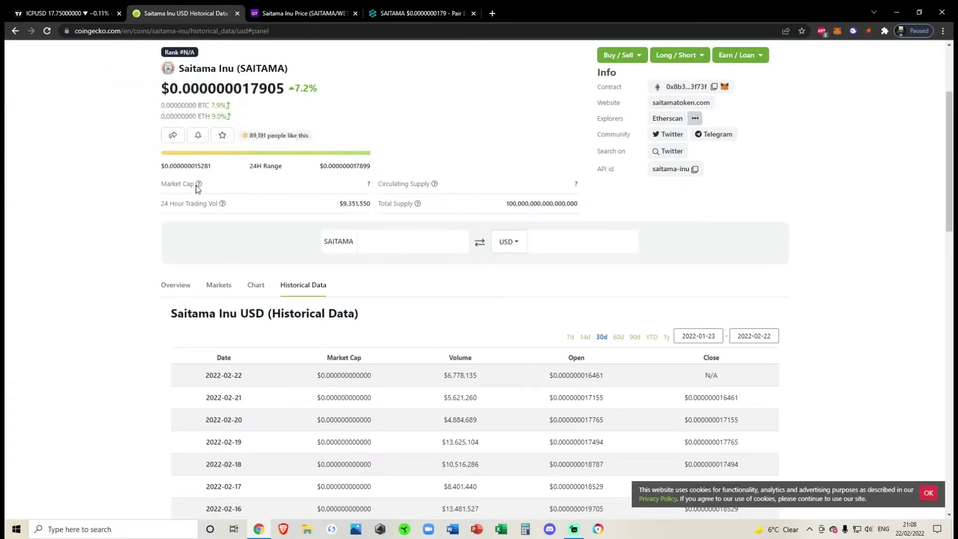
{"action": "mouse_move", "coordinate": [200, 186]}
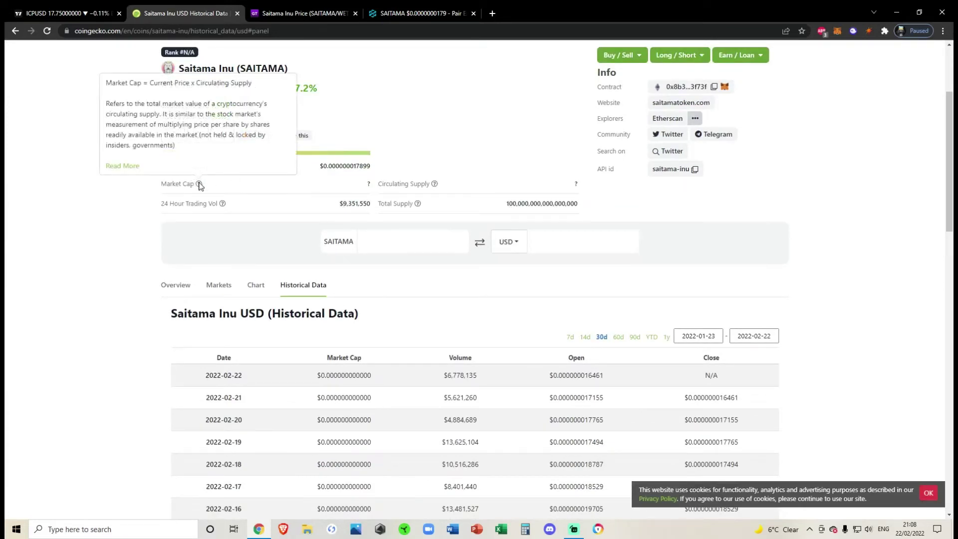
{"action": "scroll", "coordinate": [252, 227], "scroll_direction": "up", "scroll_amount": 3}
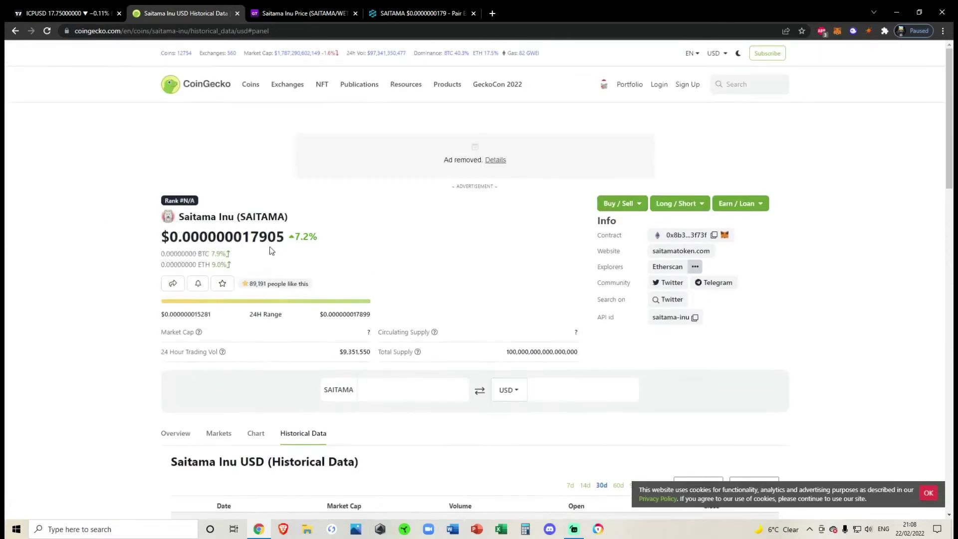
{"action": "left_click", "coordinate": [492, 14]}
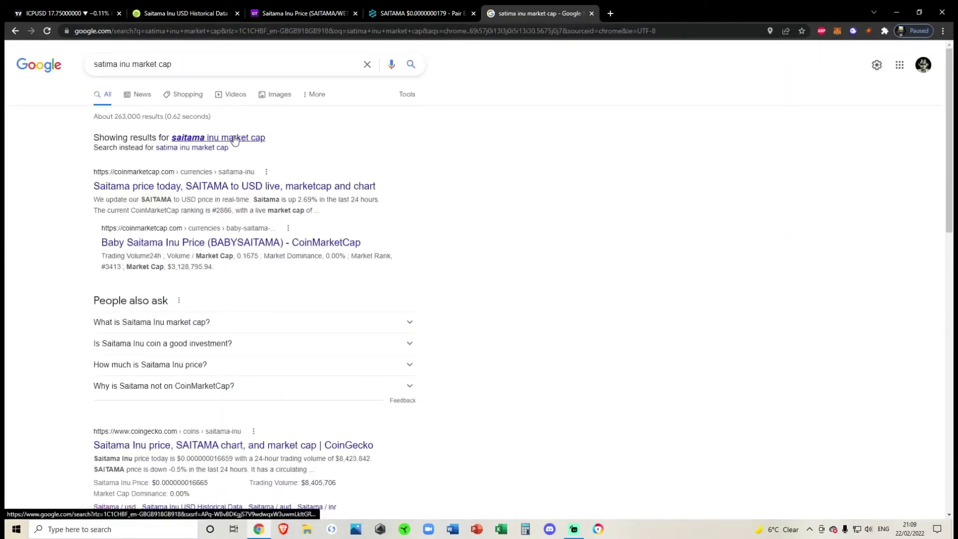
Open CoinMarketCap's Saitama result and browse its historical data and markets sections.
{"action": "left_click", "coordinate": [227, 188]}
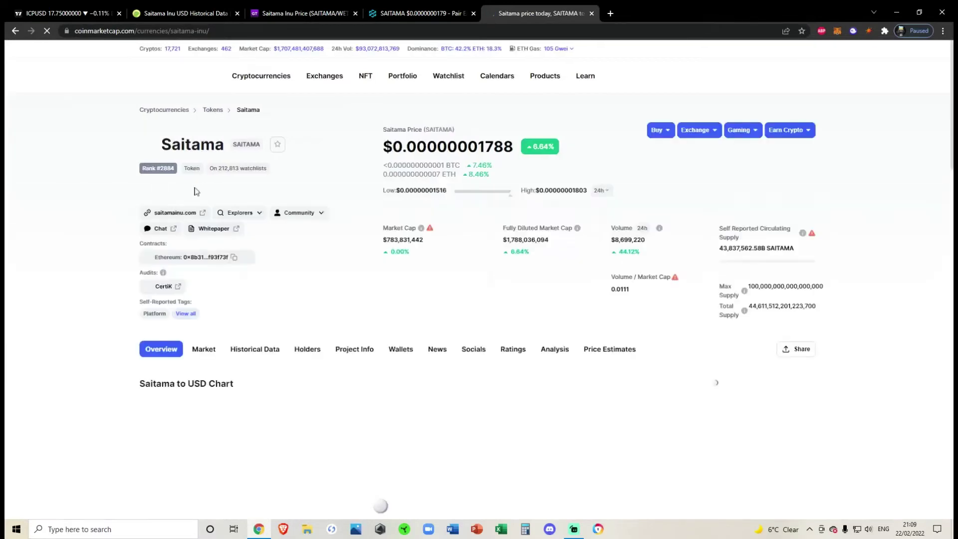
{"action": "scroll", "coordinate": [259, 314], "scroll_direction": "down", "scroll_amount": 3}
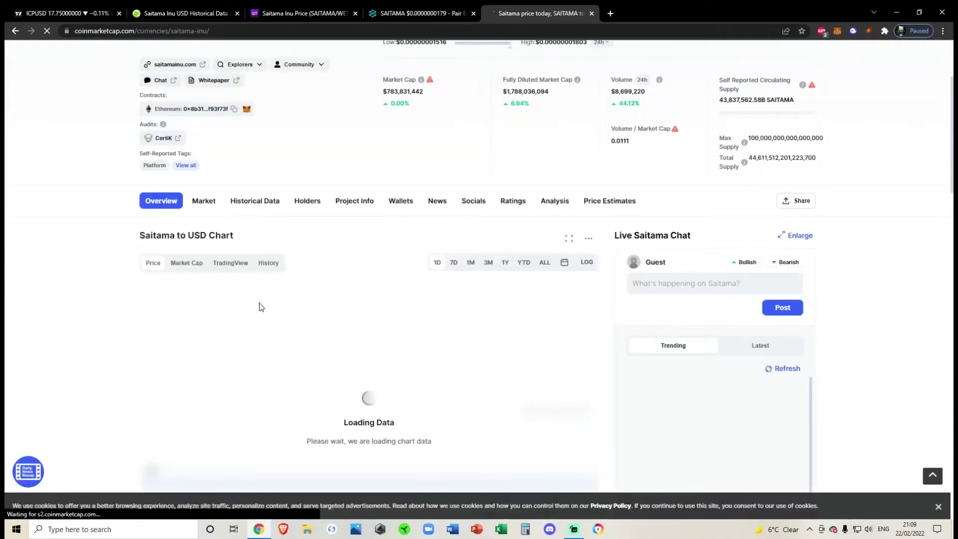
{"action": "left_click", "coordinate": [240, 205]}
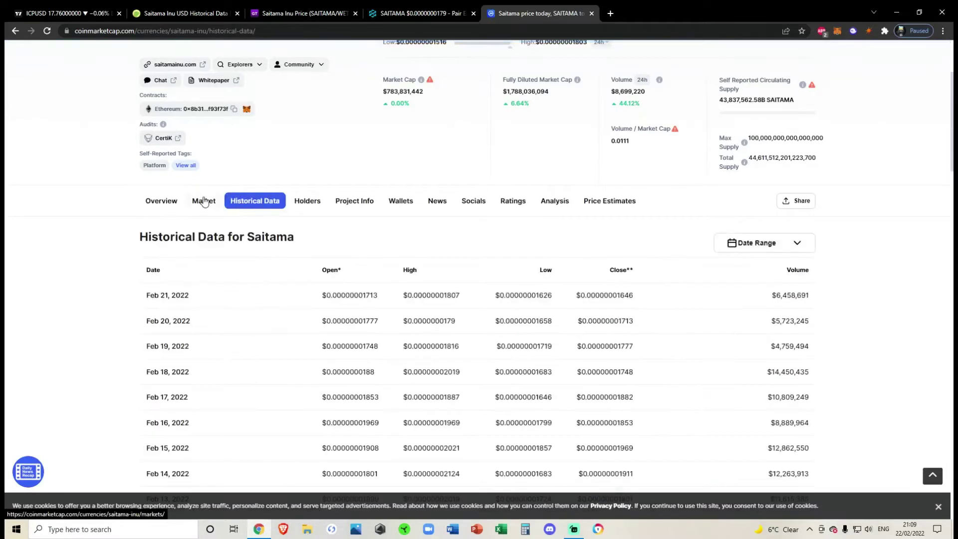
{"action": "left_click", "coordinate": [204, 201]}
{"action": "left_click", "coordinate": [160, 205]}
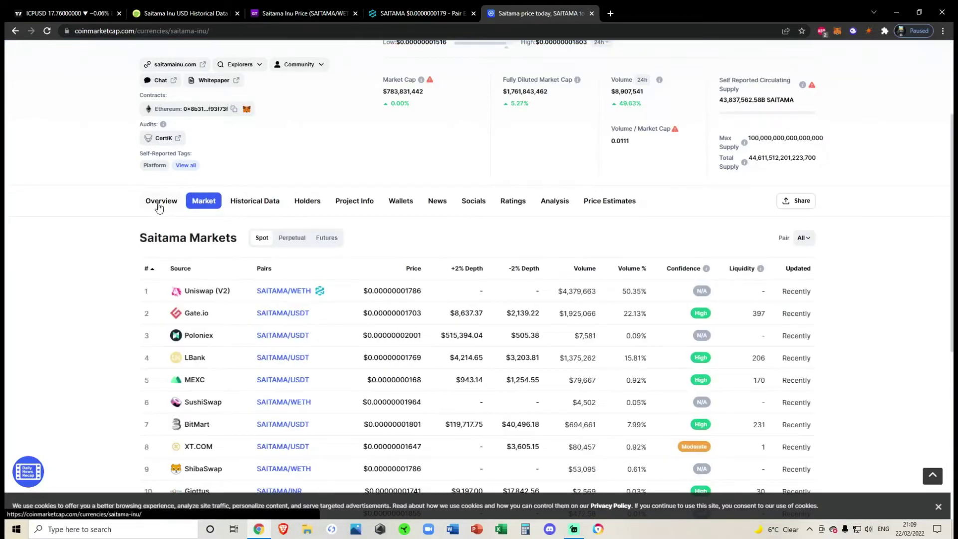
{"action": "scroll", "coordinate": [449, 209], "scroll_direction": "up", "scroll_amount": 3}
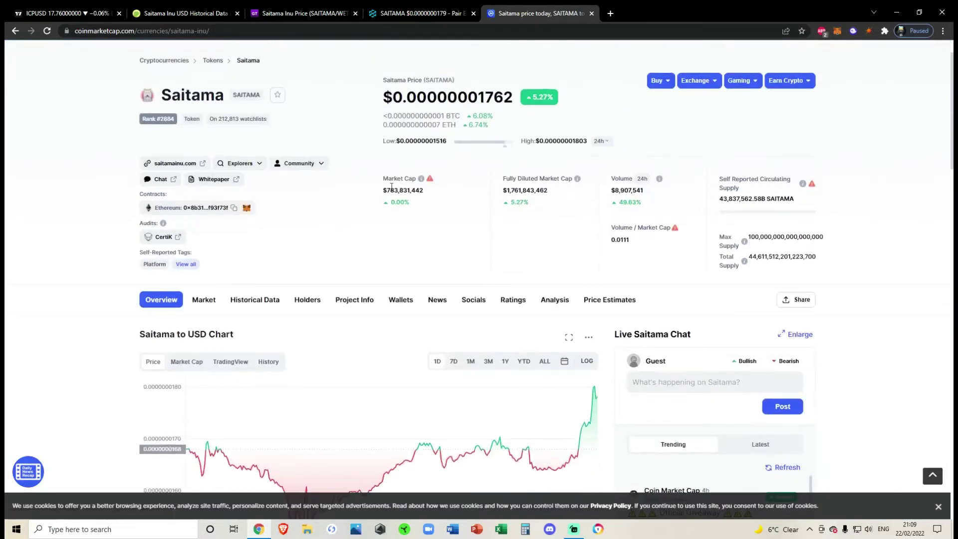
Highlight the $783,831,442 market cap, then move the Saitama page URL into the GeckoTerminal tab.
{"action": "mouse_move", "coordinate": [384, 190]}
{"action": "left_mouse_down"}
{"action": "mouse_move", "coordinate": [427, 190]}
{"action": "mouse_move", "coordinate": [384, 190]}
{"action": "left_mouse_up"}
{"action": "scroll", "coordinate": [300, 149], "scroll_direction": "up", "scroll_amount": 1}
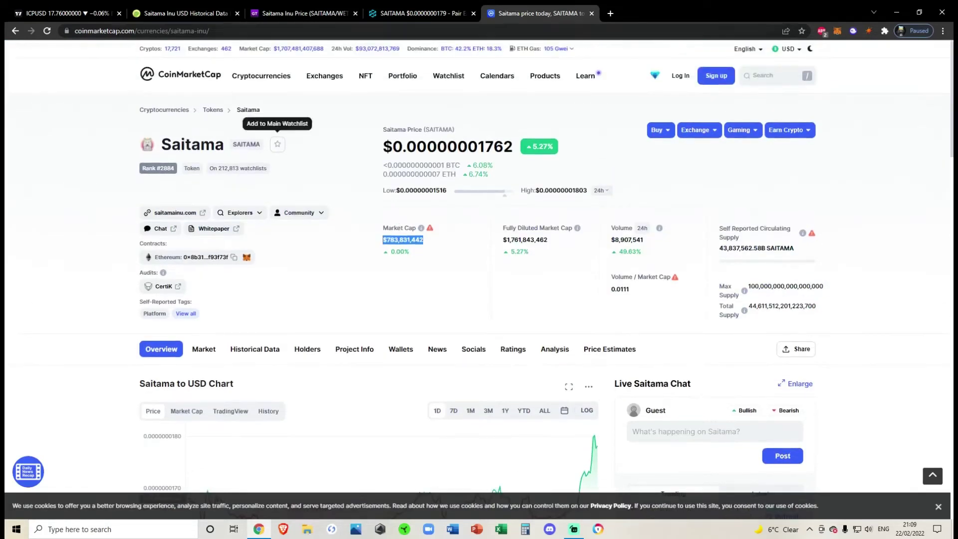
{"action": "left_click", "coordinate": [207, 34]}
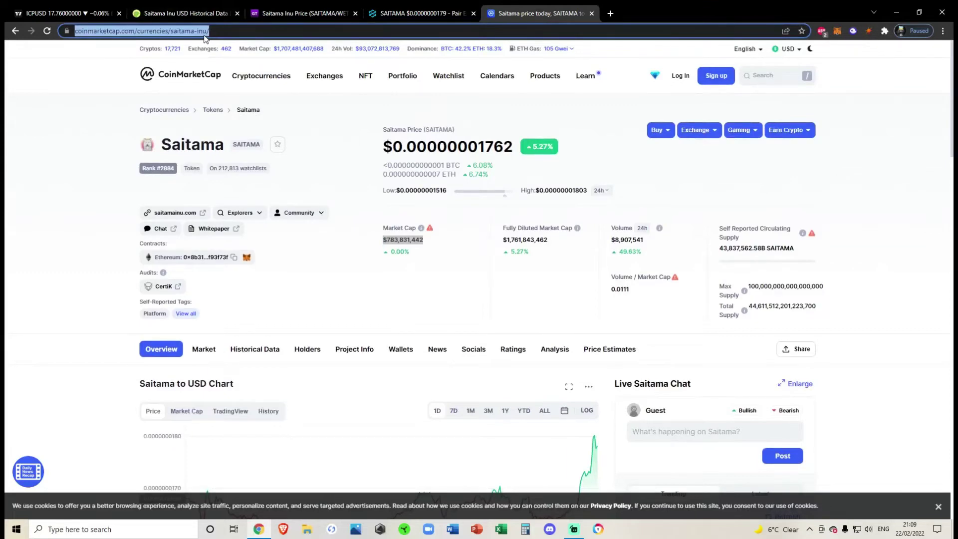
{"action": "left_click_drag", "start_coordinate": [216, 28], "coordinate": [273, 20]}
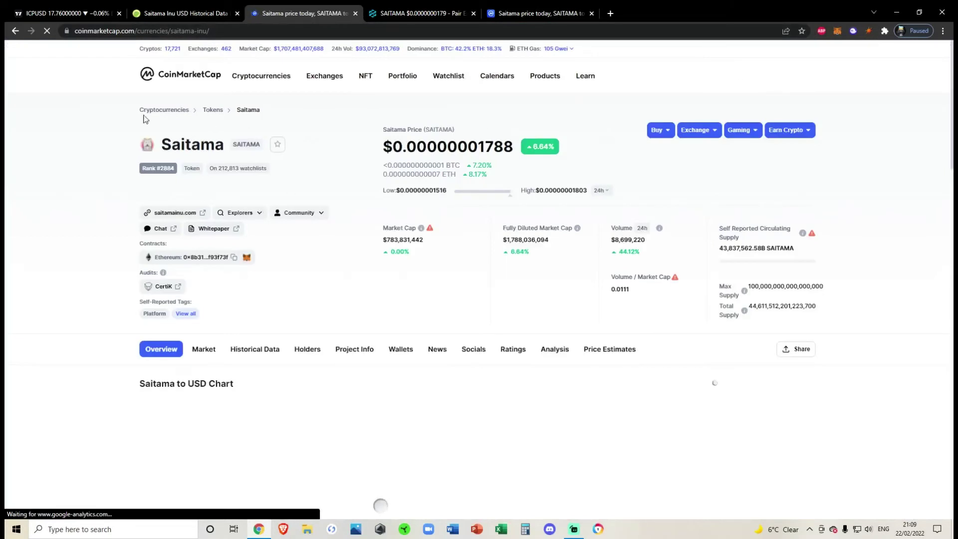
From the CoinMarketCap homepage, search 'elon' and open the Dogelon Mars coin page.
{"action": "left_click", "coordinate": [191, 78]}
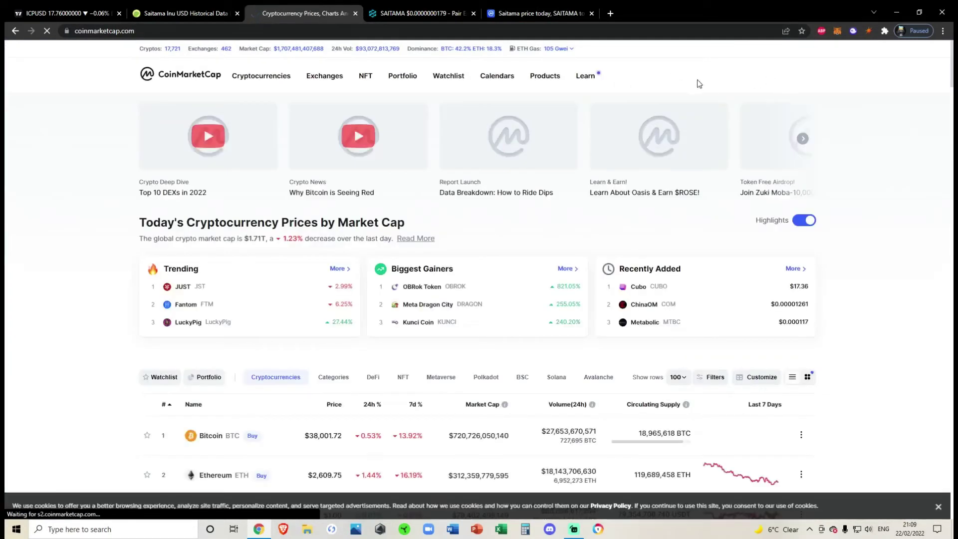
{"action": "left_click", "coordinate": [772, 79]}
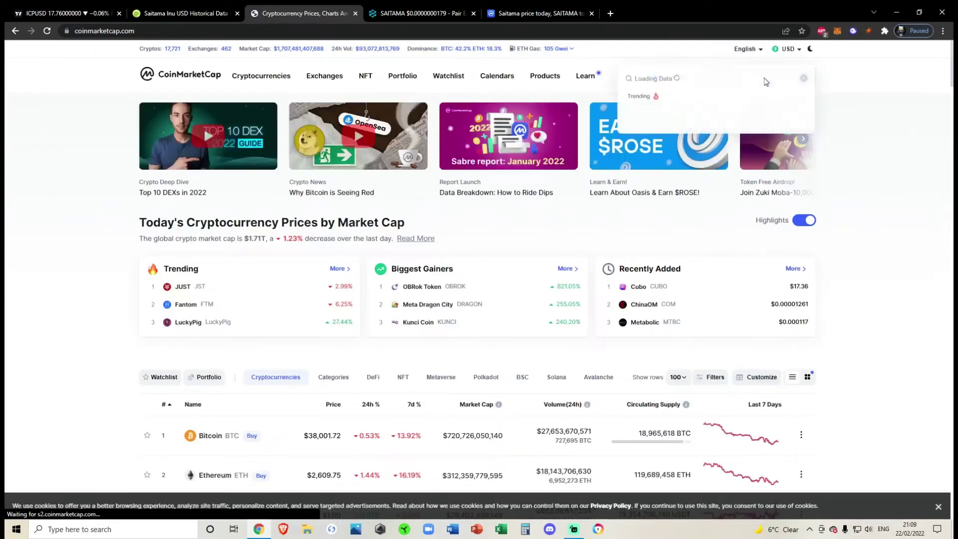
{"action": "type", "text": "elon"}
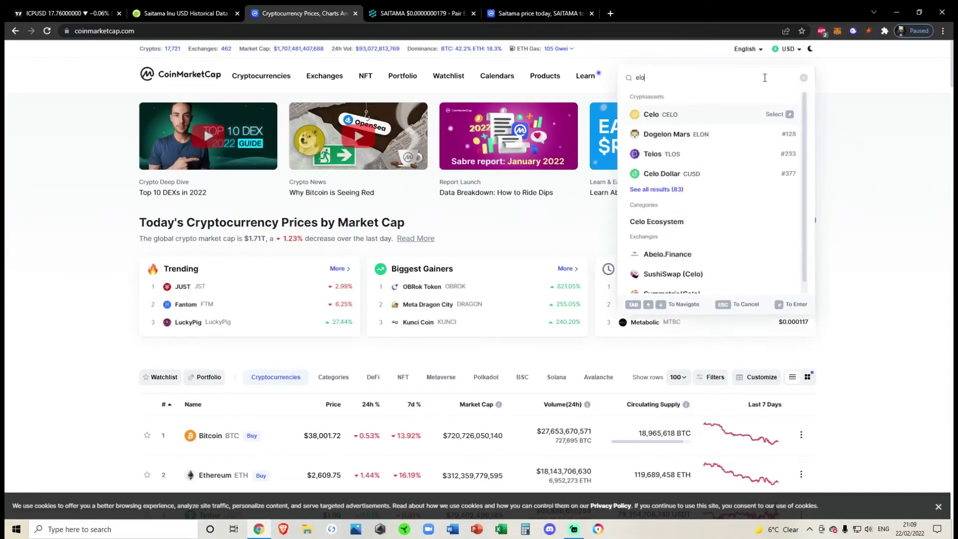
{"action": "left_click", "coordinate": [735, 120]}
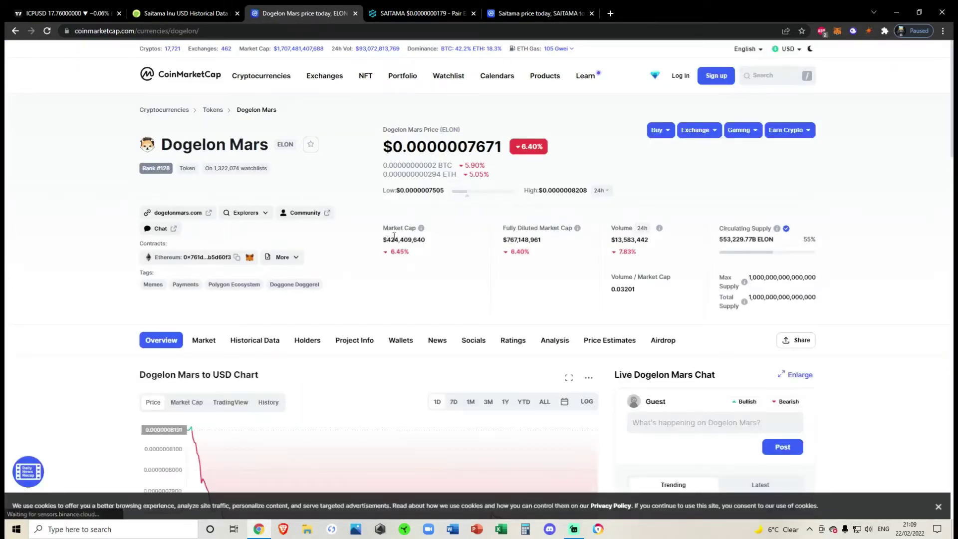
Compare tabs: CoinGecko Saitama history, the ICPUSD chart, ending on Dogelon Mars ($424,409,640 market cap).
{"action": "left_click", "coordinate": [197, 14]}
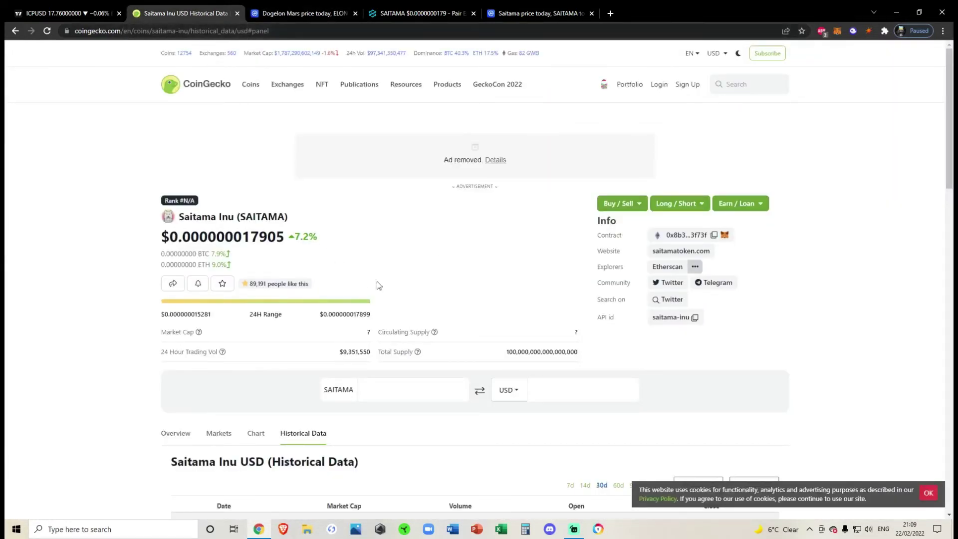
{"action": "left_click", "coordinate": [297, 13]}
{"action": "left_click", "coordinate": [65, 13]}
{"action": "left_click", "coordinate": [297, 13]}
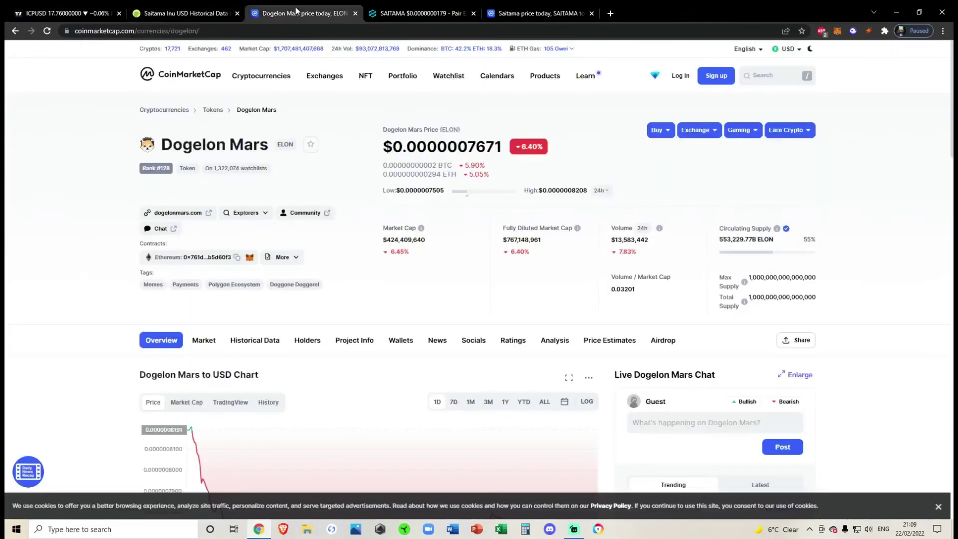
{"action": "left_click", "coordinate": [204, 13]}
{"action": "scroll", "coordinate": [533, 268], "scroll_direction": "down", "scroll_amount": 4}
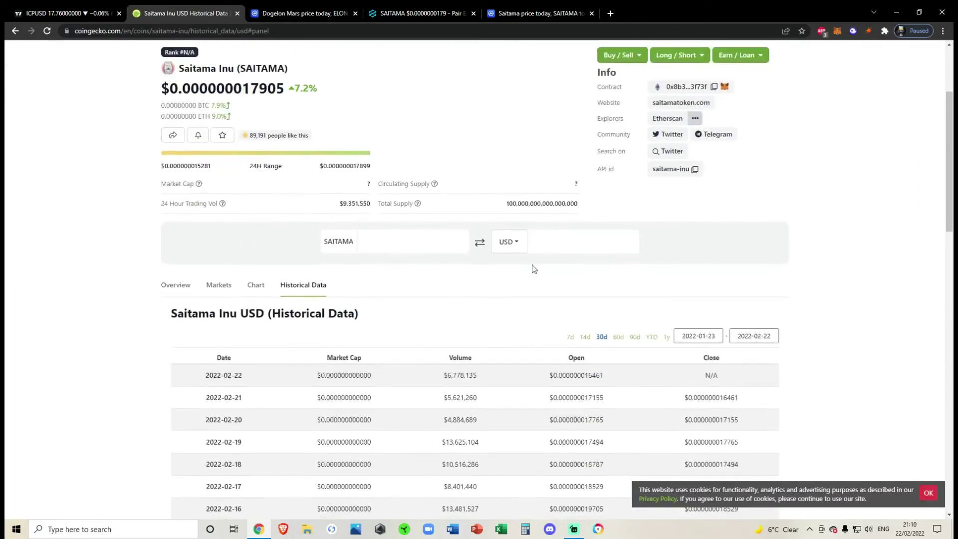
{"action": "scroll", "coordinate": [482, 321], "scroll_direction": "up", "scroll_amount": 4}
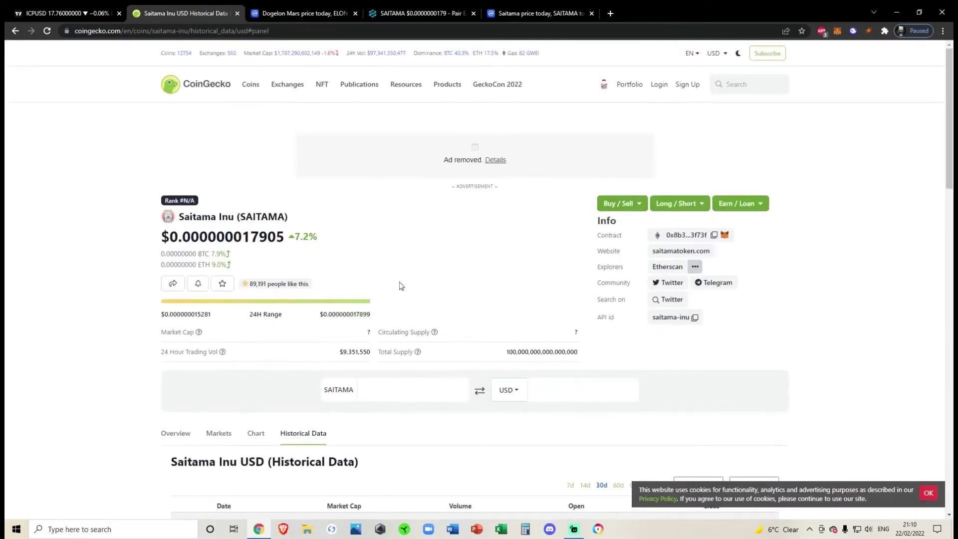
{"action": "left_click", "coordinate": [300, 13]}
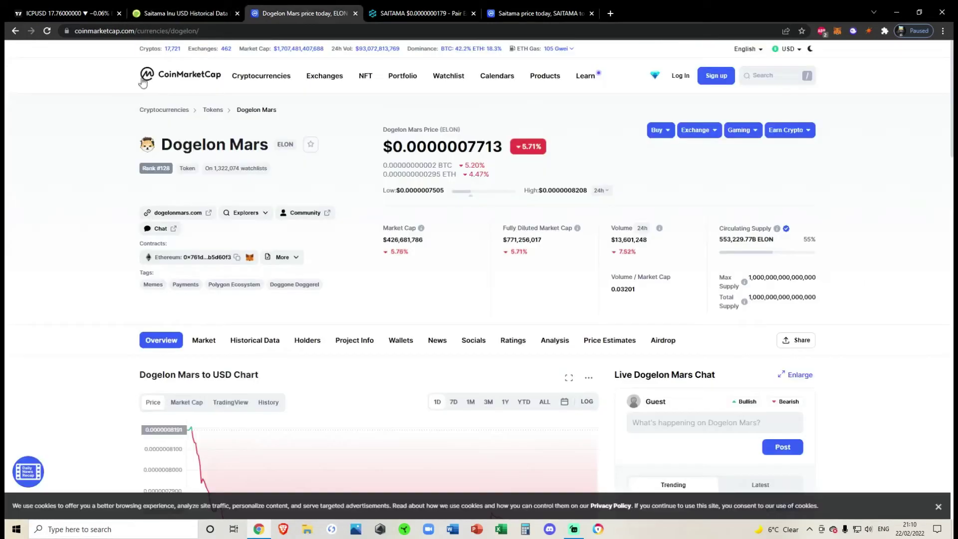
Return to CoinMarketCap's Saitama page via back history and highlight its fully diluted market cap.
{"action": "left_click", "coordinate": [14, 33]}
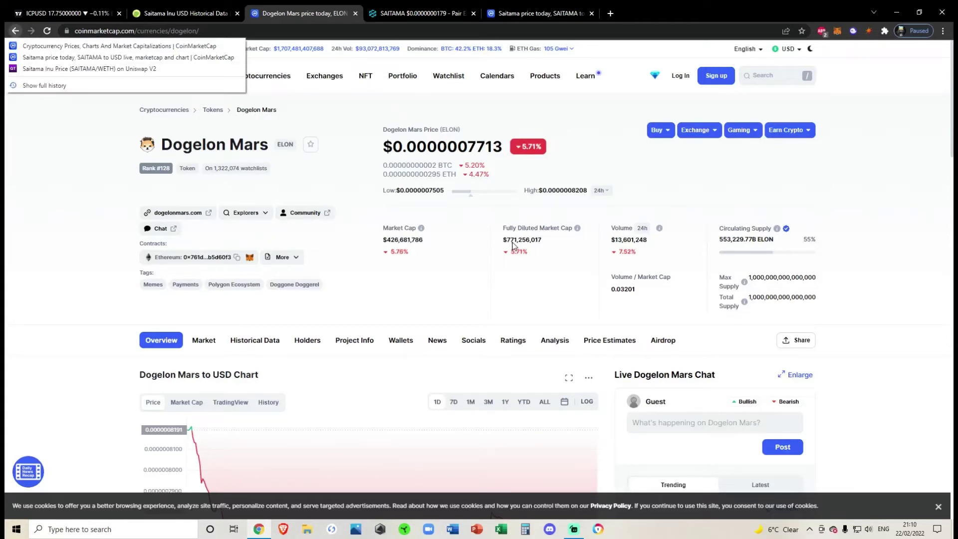
{"action": "left_click", "coordinate": [53, 59]}
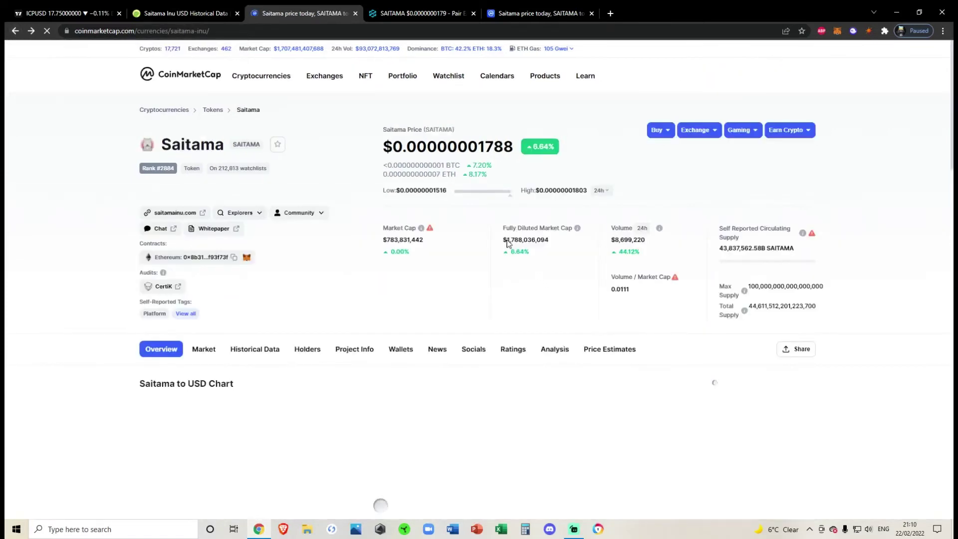
{"action": "left_click_drag", "start_coordinate": [503, 240], "coordinate": [543, 242]}
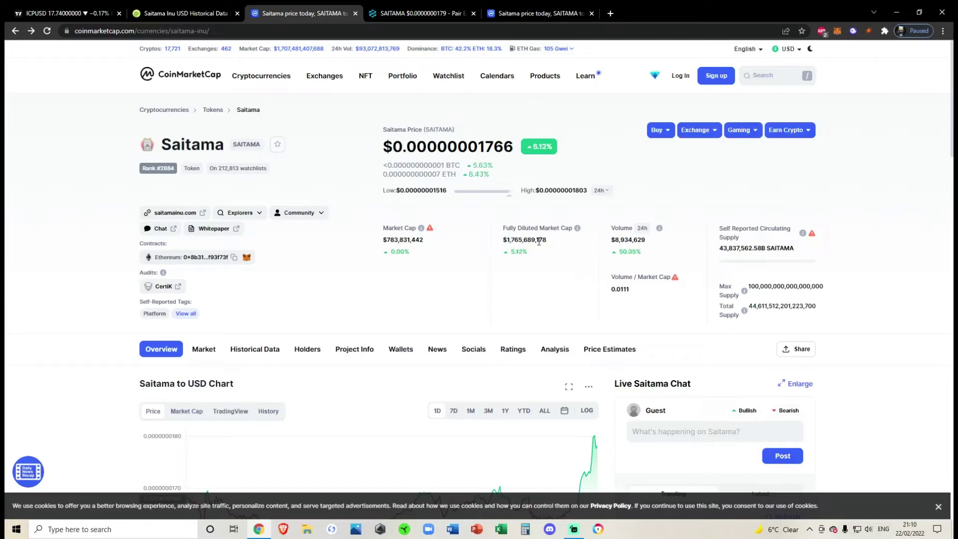
{"action": "scroll", "coordinate": [544, 258], "scroll_direction": "down", "scroll_amount": 3}
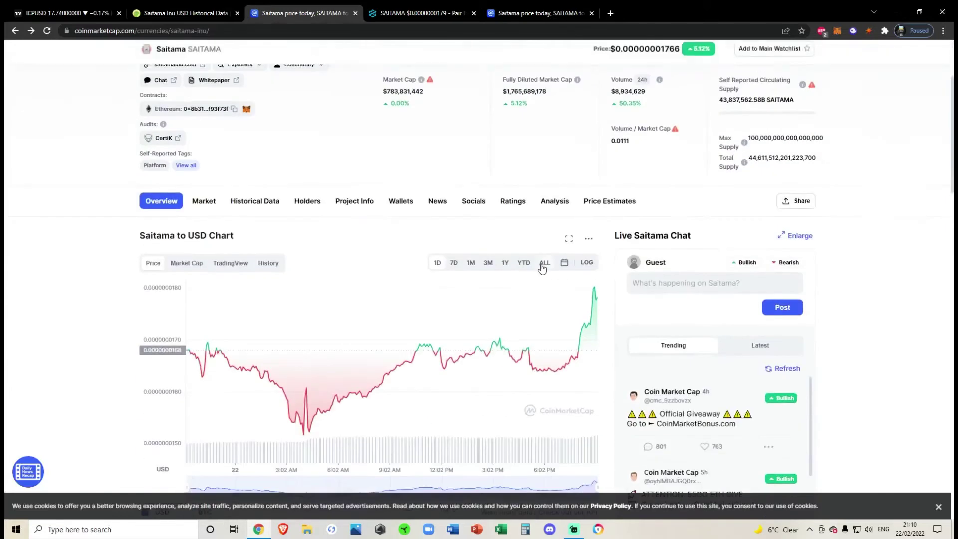
{"action": "scroll", "coordinate": [544, 258], "scroll_direction": "up", "scroll_amount": 3}
Cycle through the Saitama tabs and bring the DEXTools SAITAMA/USD daily chart back up.
{"action": "left_click", "coordinate": [185, 13]}
{"action": "left_click", "coordinate": [302, 14]}
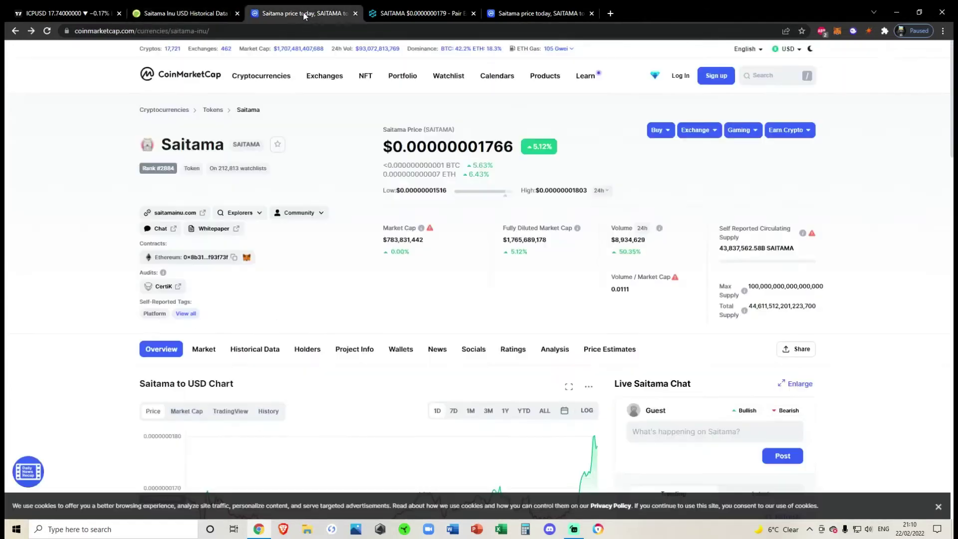
{"action": "left_click", "coordinate": [519, 13]}
{"action": "left_click", "coordinate": [439, 14]}
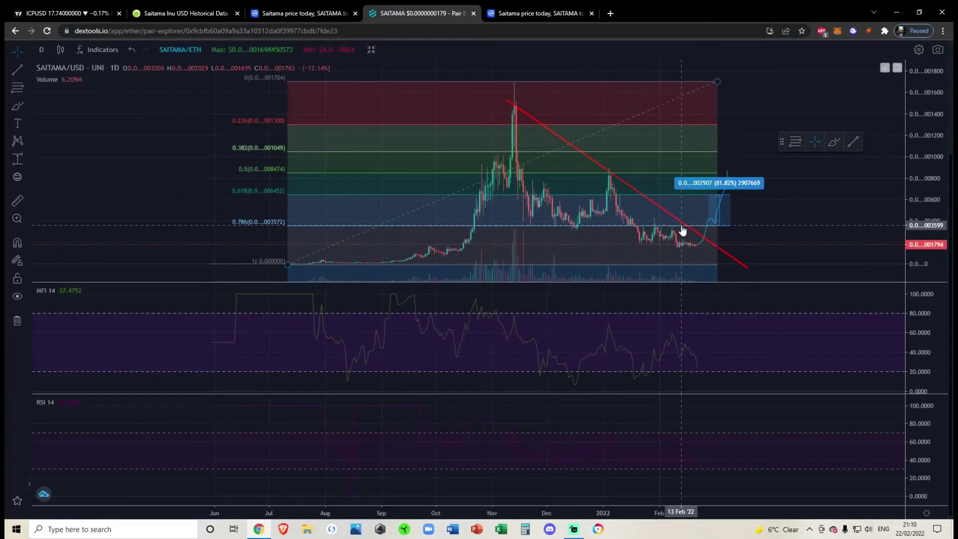
Zoom and shift the SAITAMA/USD chart along the timeline to survey the drawings.
{"action": "scroll", "coordinate": [683, 230], "scroll_direction": "up", "scroll_amount": 4}
{"action": "left_click_drag", "start_coordinate": [658, 232], "coordinate": [752, 181]}
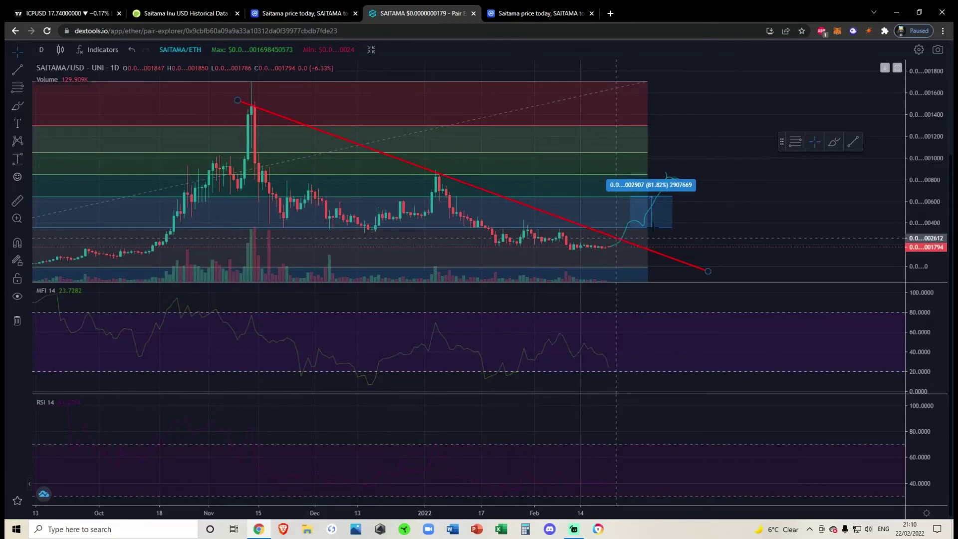
{"action": "scroll", "coordinate": [654, 247], "scroll_direction": "down", "scroll_amount": 2}
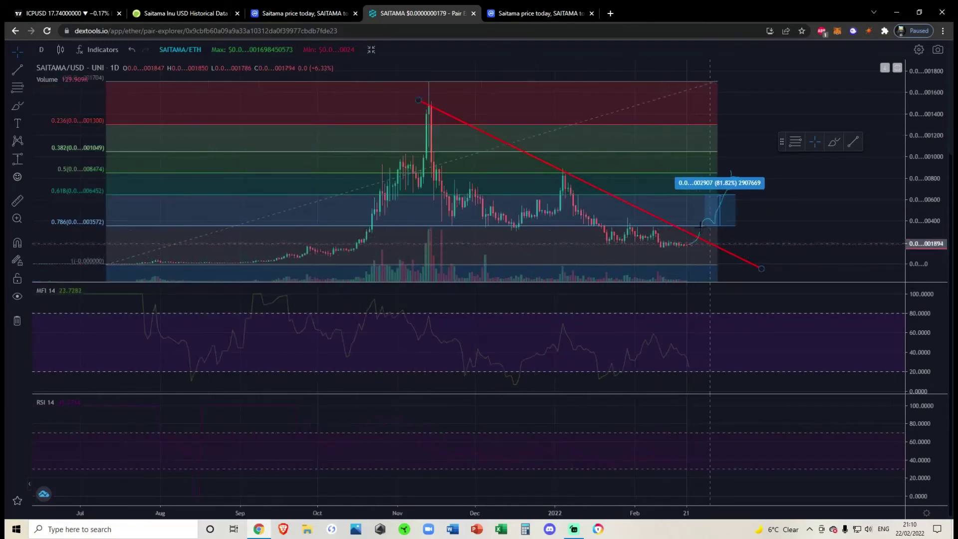
{"action": "scroll", "coordinate": [717, 239], "scroll_direction": "up", "scroll_amount": 3}
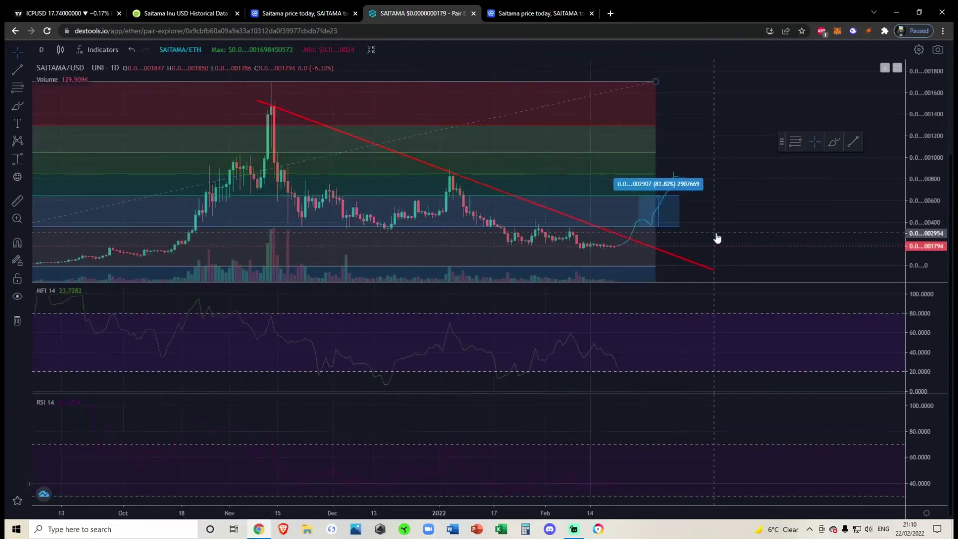
{"action": "scroll", "coordinate": [917, 216], "scroll_direction": "down", "scroll_amount": 1}
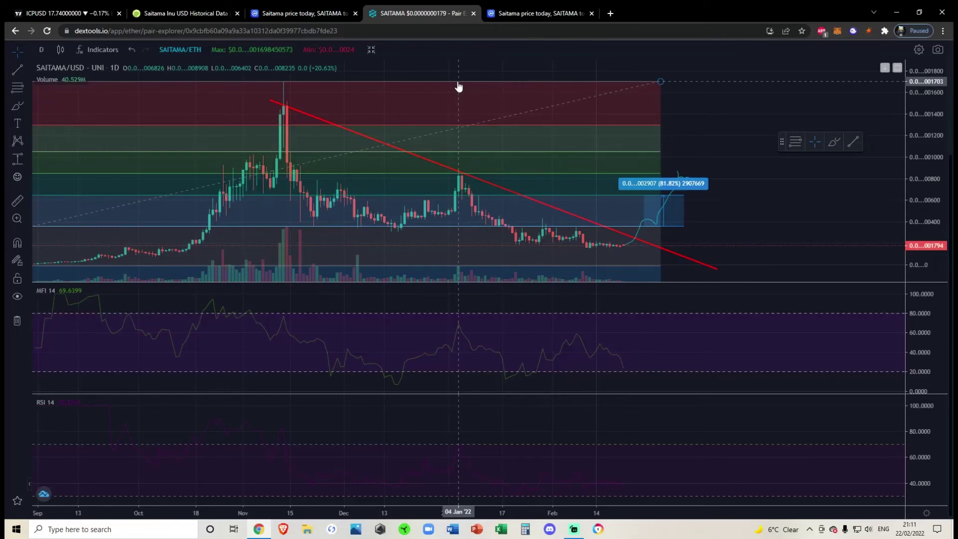
{"action": "scroll", "coordinate": [458, 87], "scroll_direction": "down", "scroll_amount": 5}
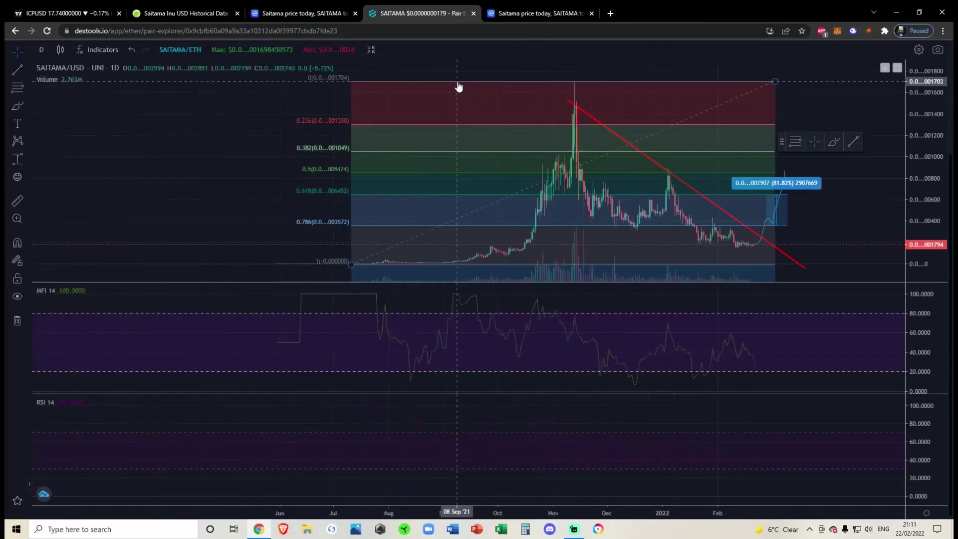
{"action": "scroll", "coordinate": [459, 87], "scroll_direction": "down", "scroll_amount": 3}
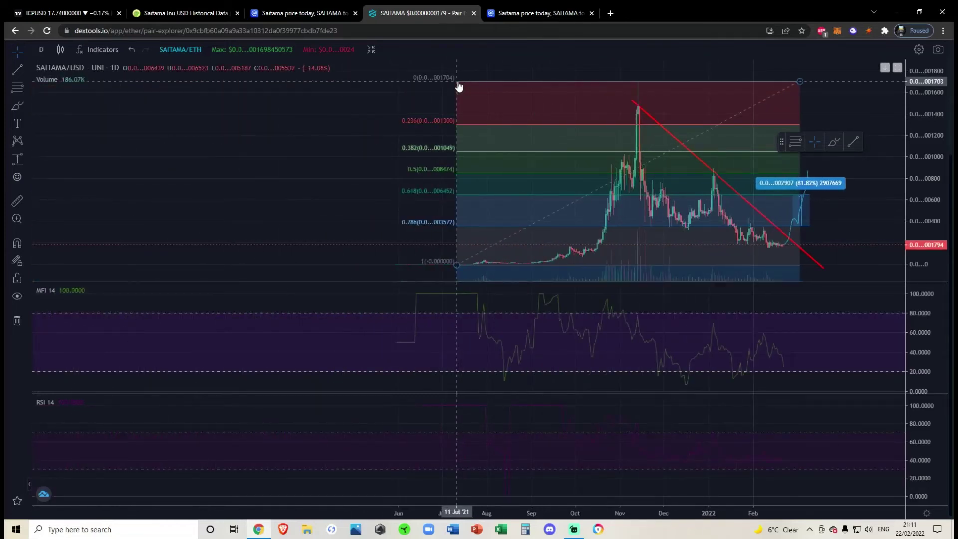
{"action": "scroll", "coordinate": [459, 87], "scroll_direction": "up", "scroll_amount": 8}
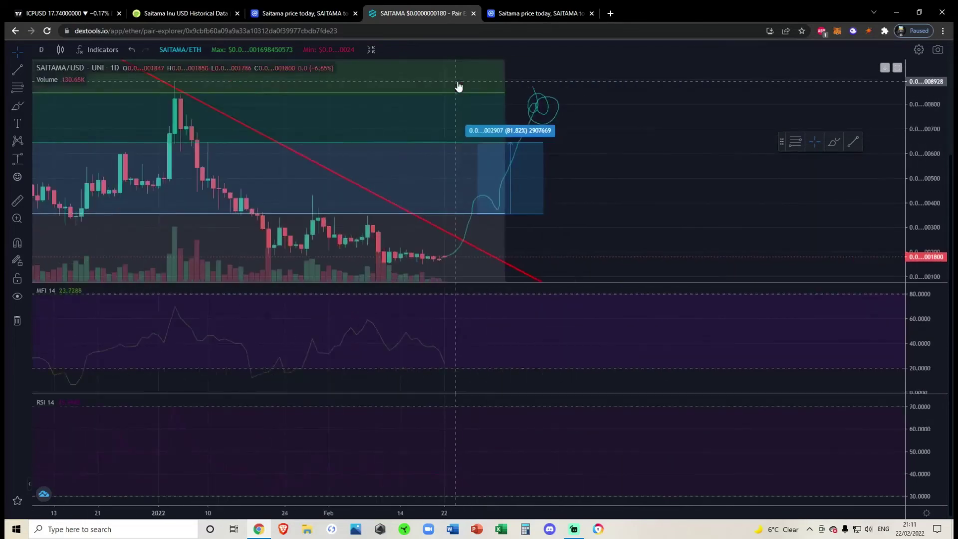
{"action": "scroll", "coordinate": [459, 87], "scroll_direction": "down", "scroll_amount": 3}
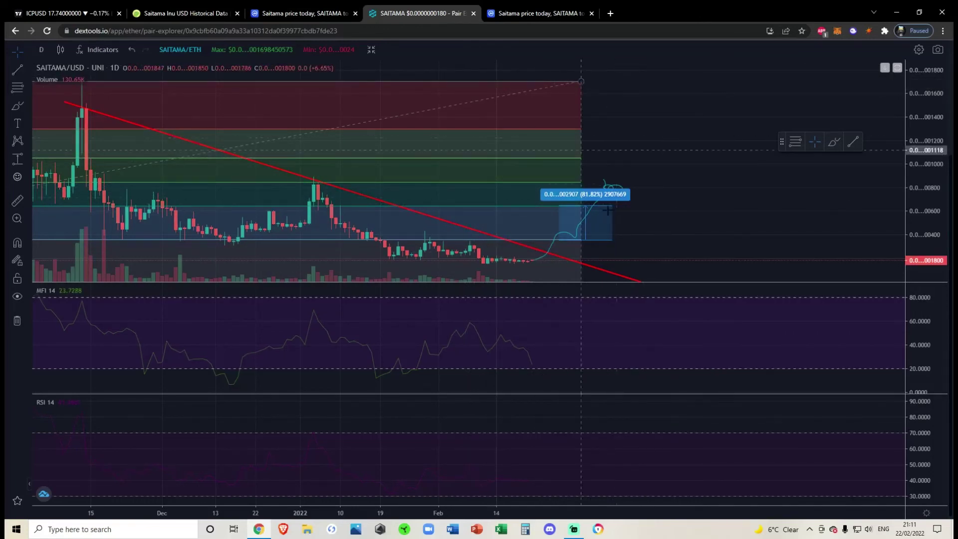
{"action": "left_click_drag", "start_coordinate": [651, 131], "coordinate": [672, 128]}
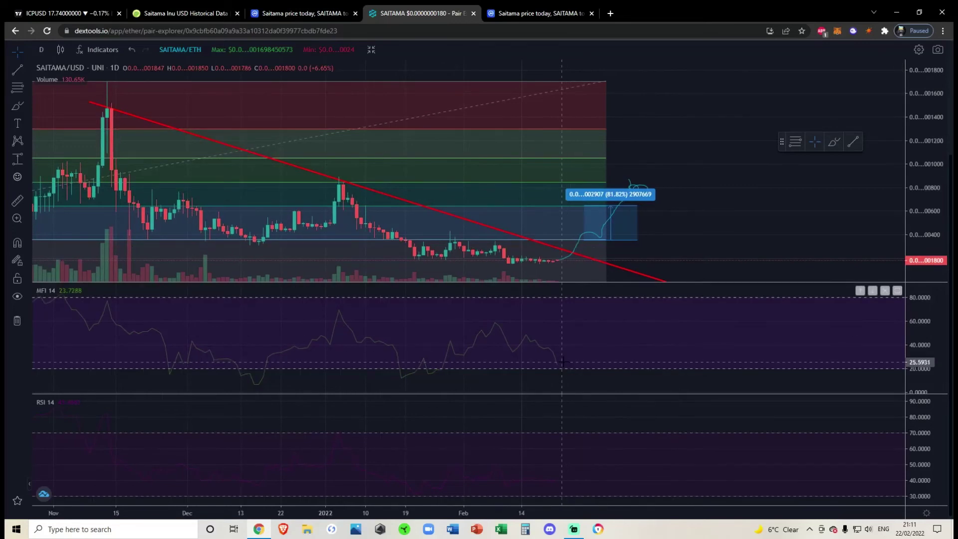
{"action": "scroll", "coordinate": [562, 378], "scroll_direction": "down", "scroll_amount": 3}
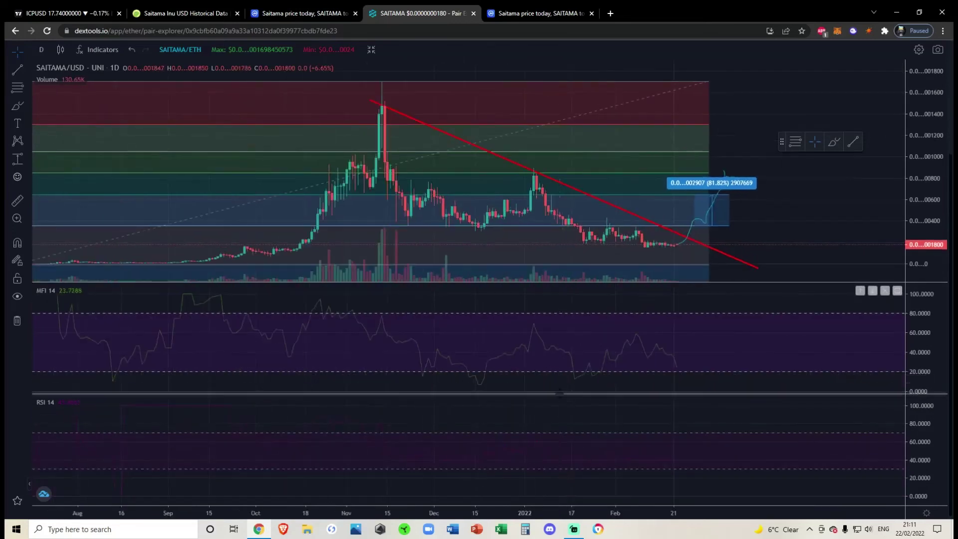
{"action": "scroll", "coordinate": [299, 449], "scroll_direction": "down", "scroll_amount": 2}
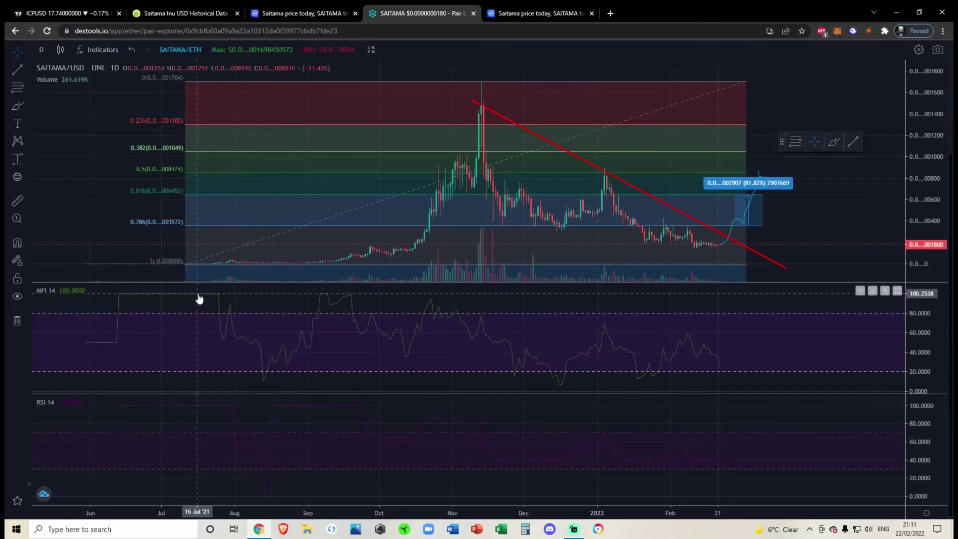
{"action": "scroll", "coordinate": [271, 213], "scroll_direction": "up", "scroll_amount": 3}
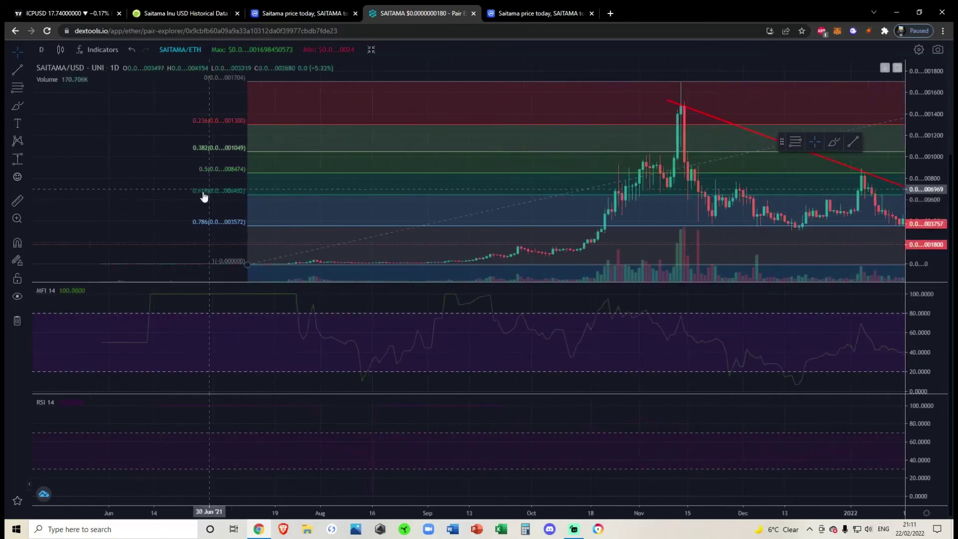
{"action": "scroll", "coordinate": [204, 196], "scroll_direction": "up", "scroll_amount": 3}
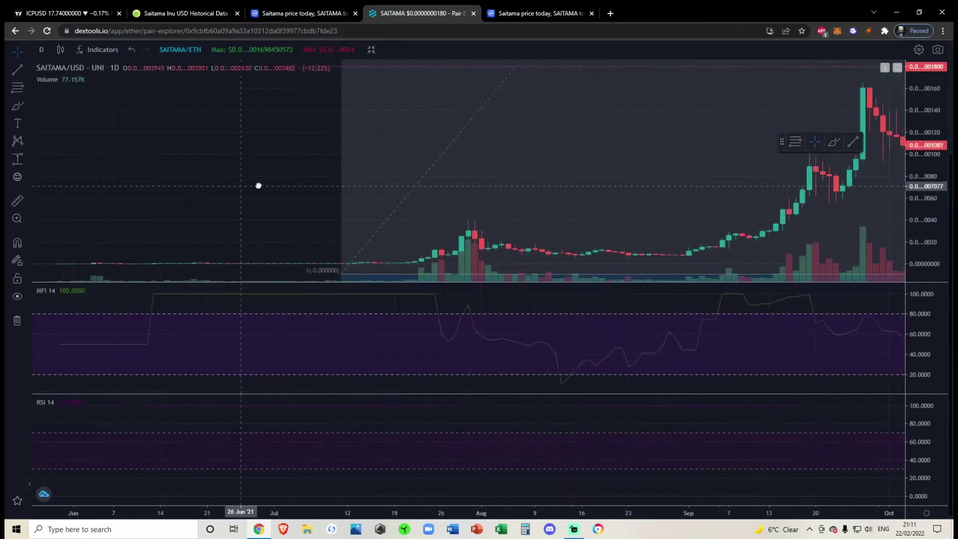
{"action": "scroll", "coordinate": [259, 186], "scroll_direction": "up", "scroll_amount": 5}
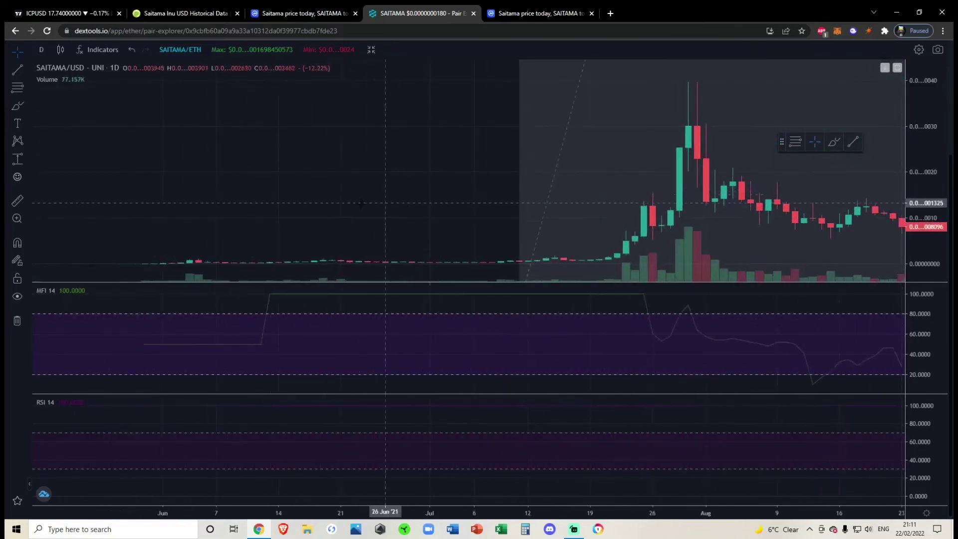
{"action": "scroll", "coordinate": [385, 202], "scroll_direction": "up", "scroll_amount": 3}
Pan from June–July 2021 forward to frame Nov–Feb candles with the 81.82% breakout projection.
{"action": "left_click_drag", "start_coordinate": [385, 202], "coordinate": [590, 198]}
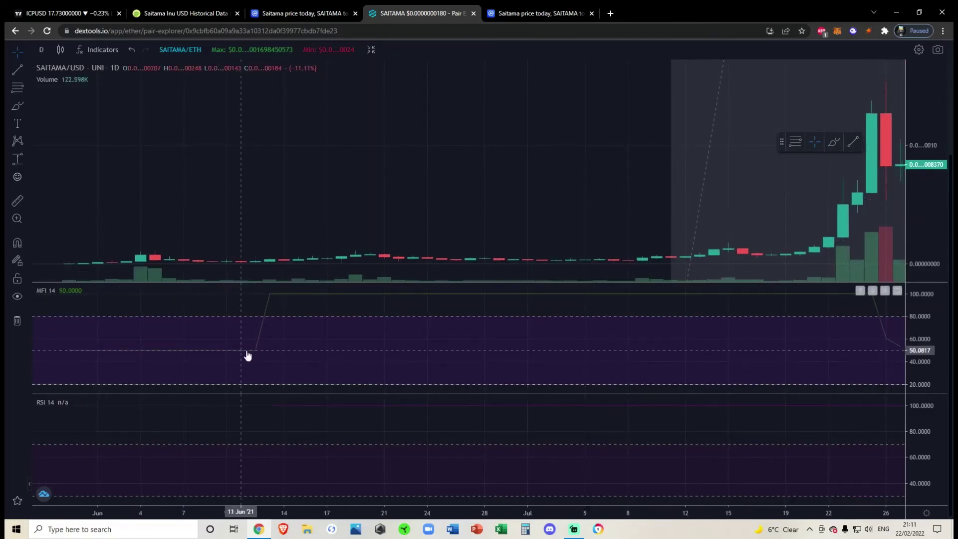
{"action": "scroll", "coordinate": [336, 228], "scroll_direction": "down", "scroll_amount": 10}
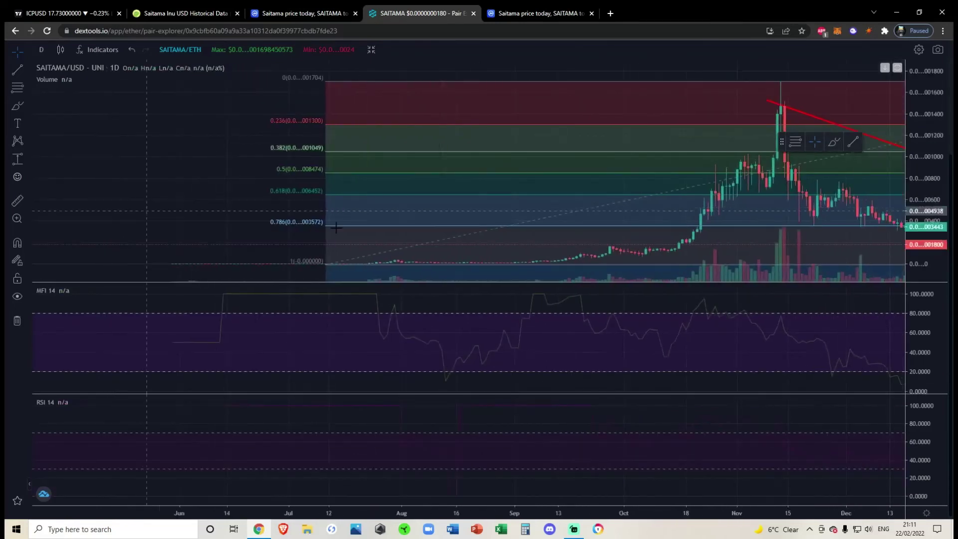
{"action": "left_click_drag", "start_coordinate": [249, 209], "coordinate": [110, 205]}
{"action": "scroll", "coordinate": [293, 198], "scroll_direction": "down", "scroll_amount": 5}
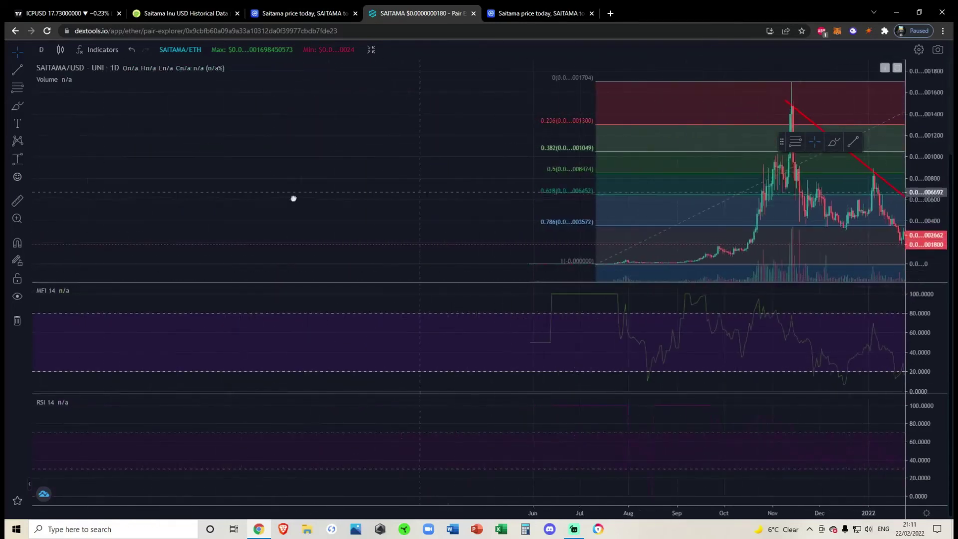
{"action": "scroll", "coordinate": [294, 198], "scroll_direction": "right", "scroll_amount": 5}
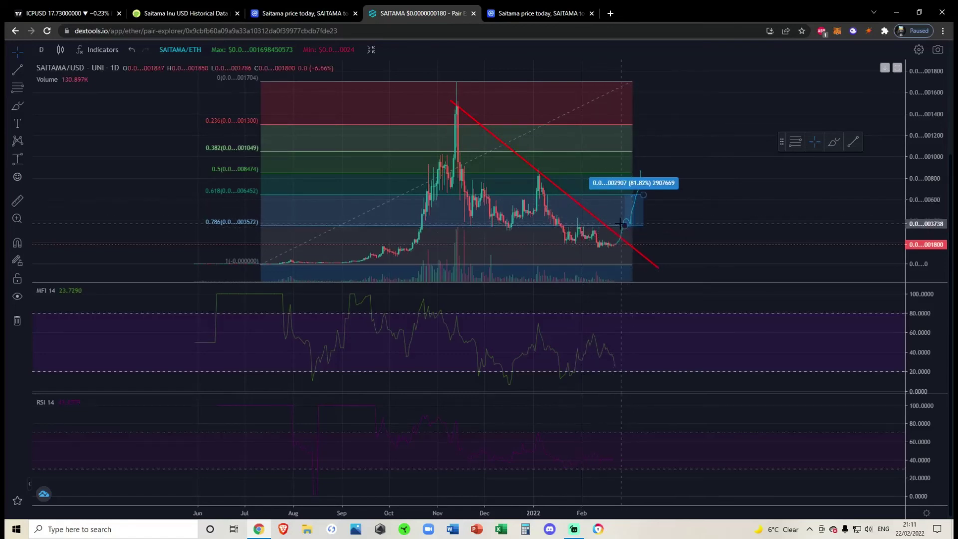
{"action": "scroll", "coordinate": [599, 228], "scroll_direction": "right", "scroll_amount": 1}
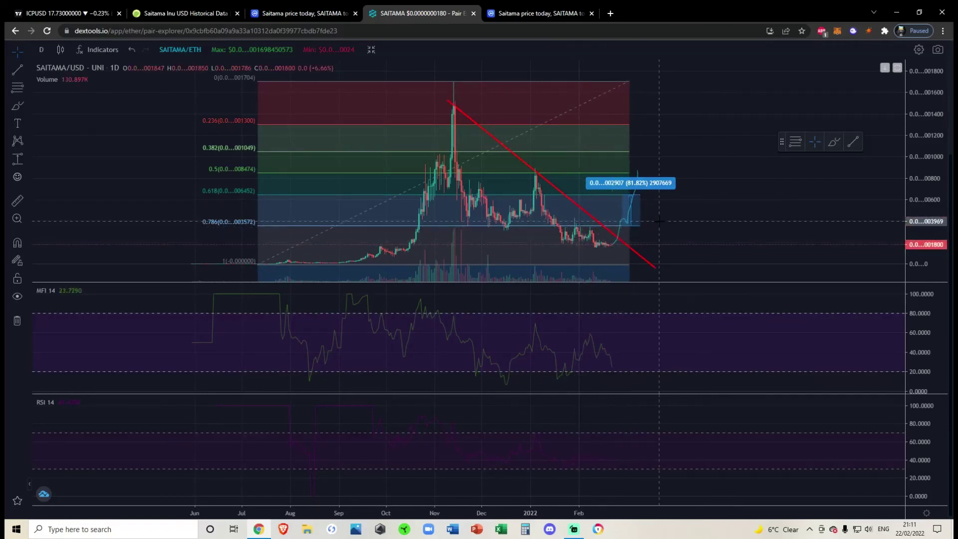
{"action": "scroll", "coordinate": [669, 225], "scroll_direction": "up", "scroll_amount": 5}
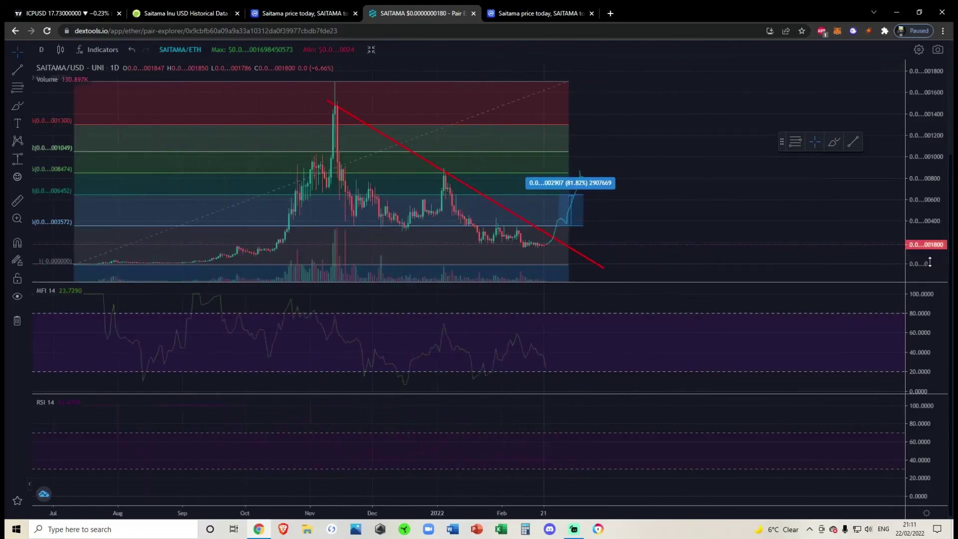
{"action": "scroll", "coordinate": [724, 242], "scroll_direction": "up", "scroll_amount": 3}
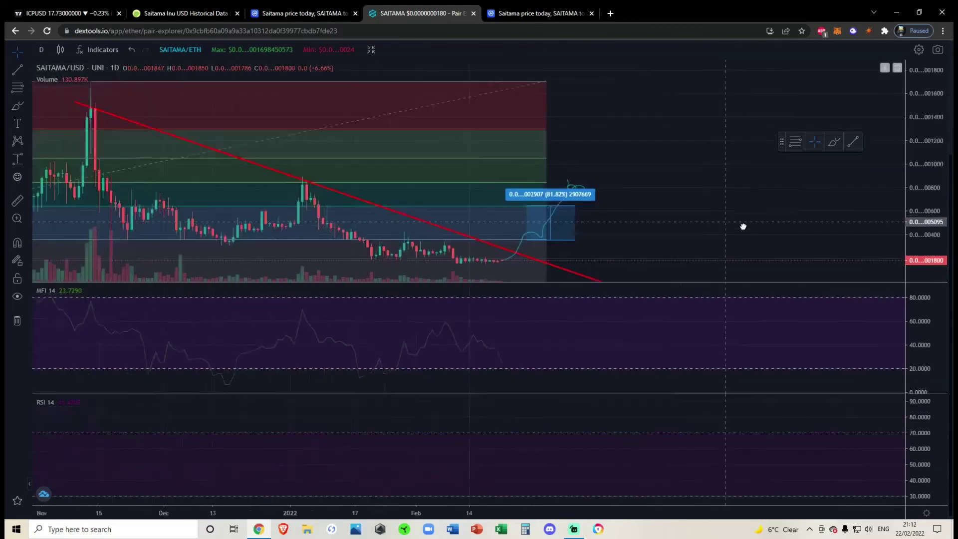
Draw a freehand Brush stroke beside the cyan breakout curve, just above the 0.786 Fibonacci level.
{"action": "left_click", "coordinate": [834, 142]}
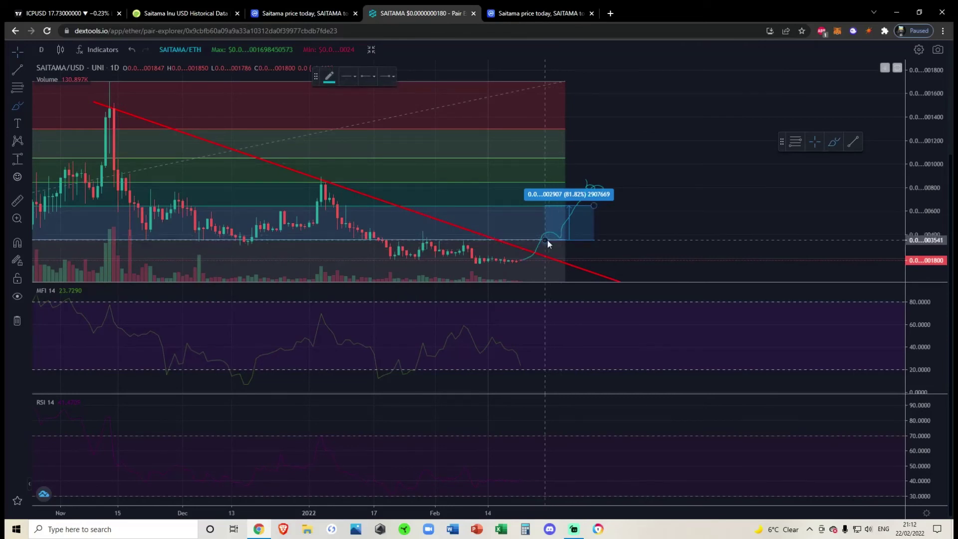
{"action": "left_click_drag", "start_coordinate": [546, 240], "coordinate": [546, 240]}
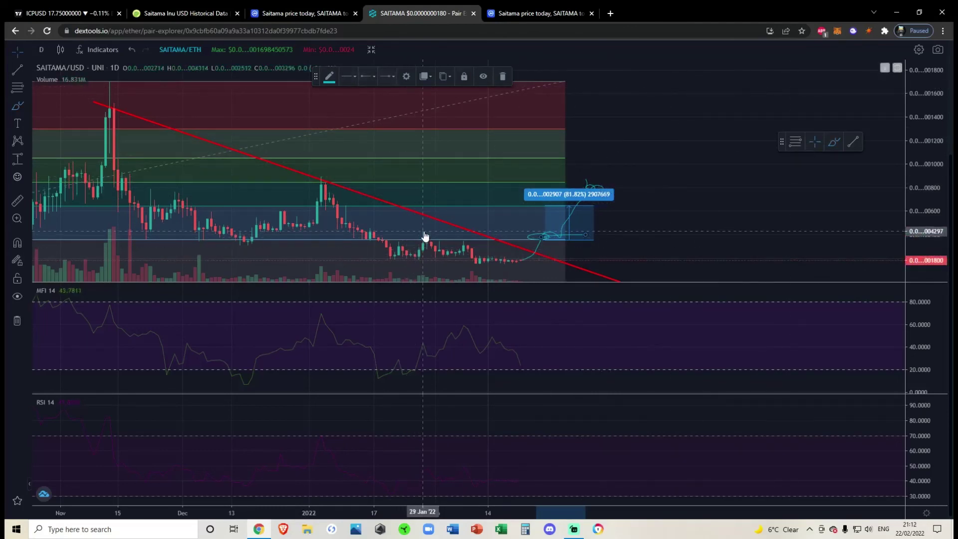
{"action": "left_click", "coordinate": [27, 160]}
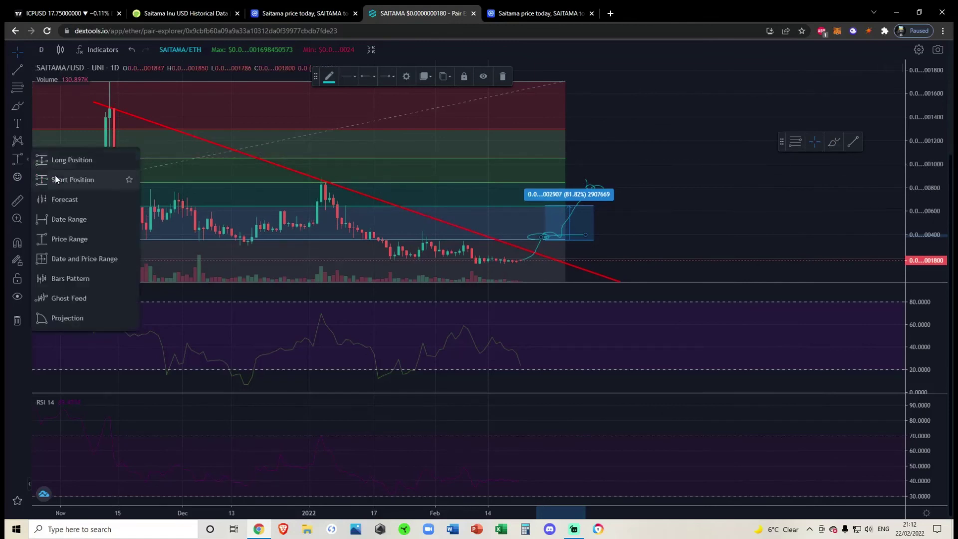
{"action": "left_click", "coordinate": [75, 240]}
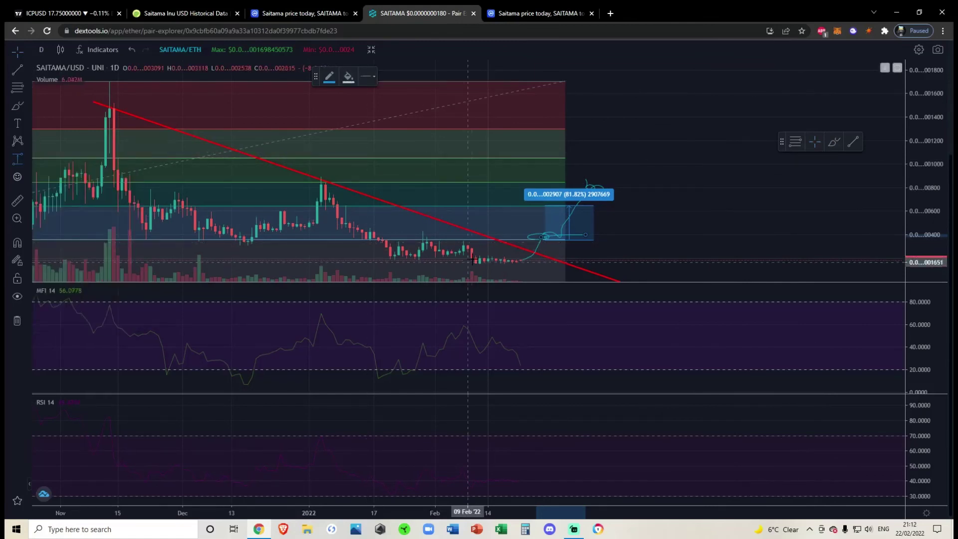
{"action": "left_click", "coordinate": [407, 259]}
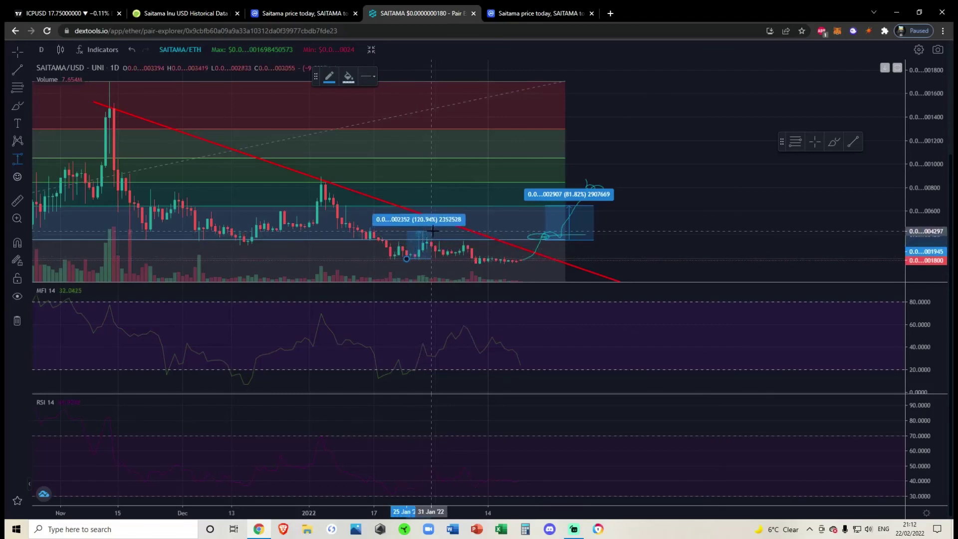
{"action": "left_click", "coordinate": [432, 230]}
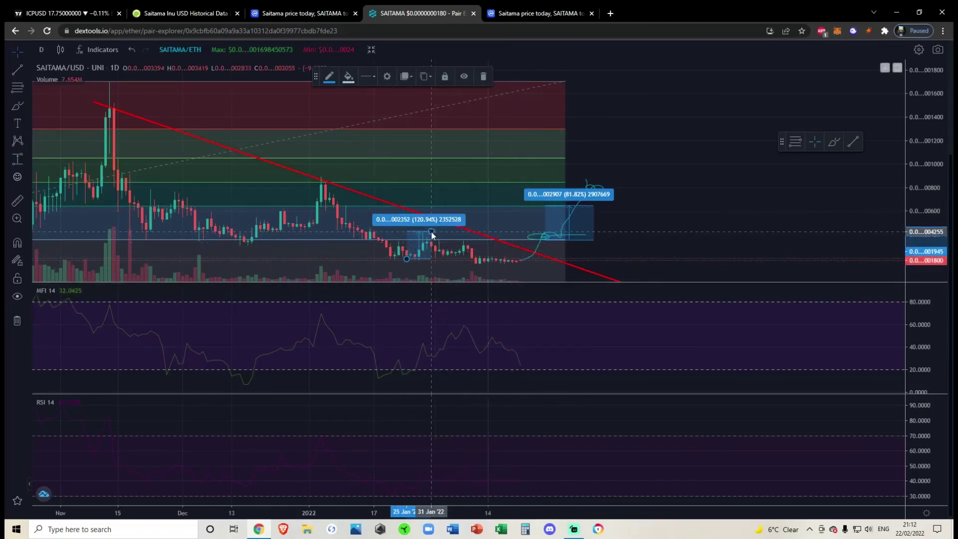
{"action": "key", "text": "Delete"}
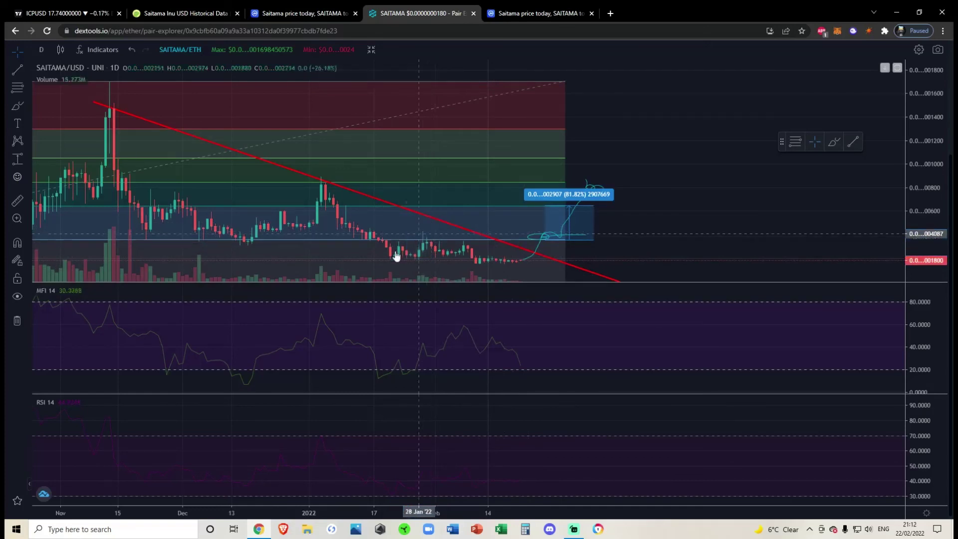
{"action": "left_click", "coordinate": [29, 161]}
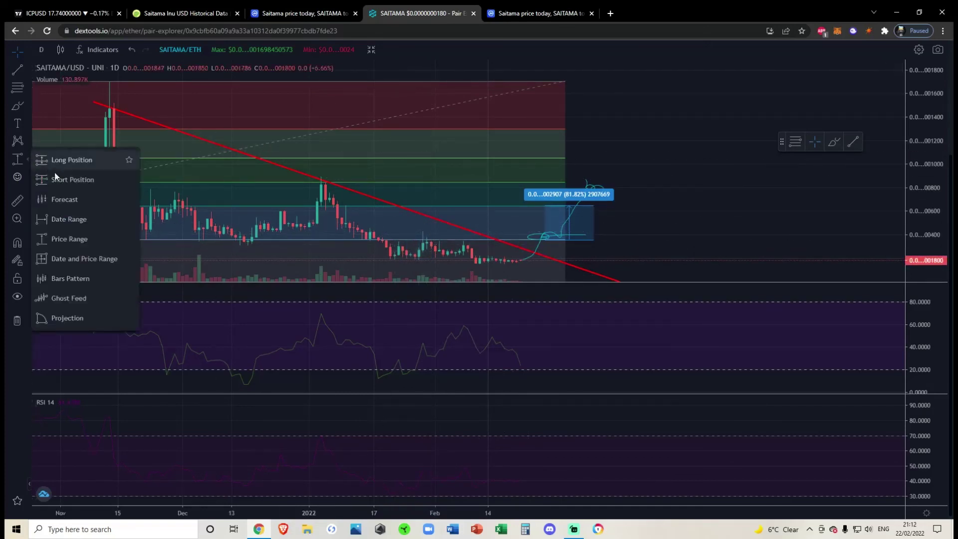
{"action": "left_click", "coordinate": [84, 240]}
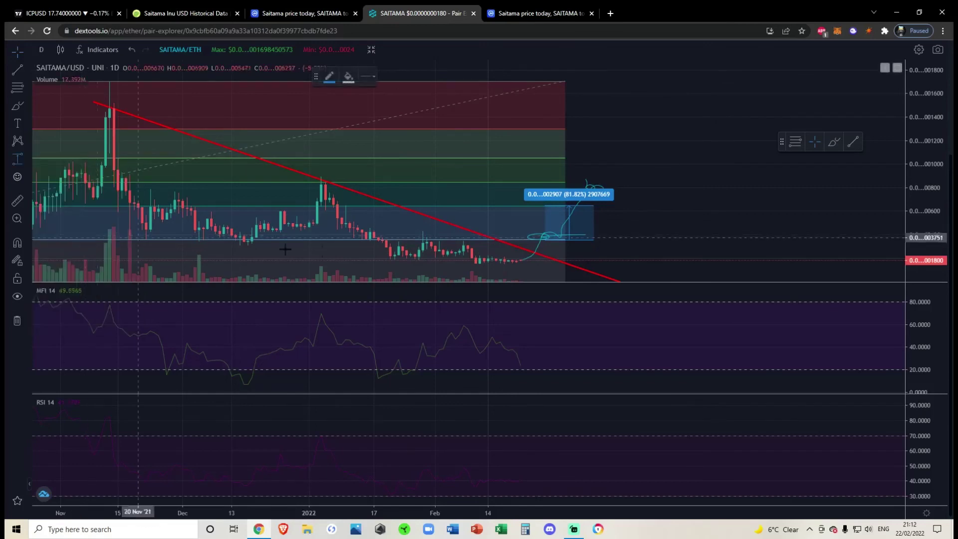
{"action": "left_click", "coordinate": [407, 240]}
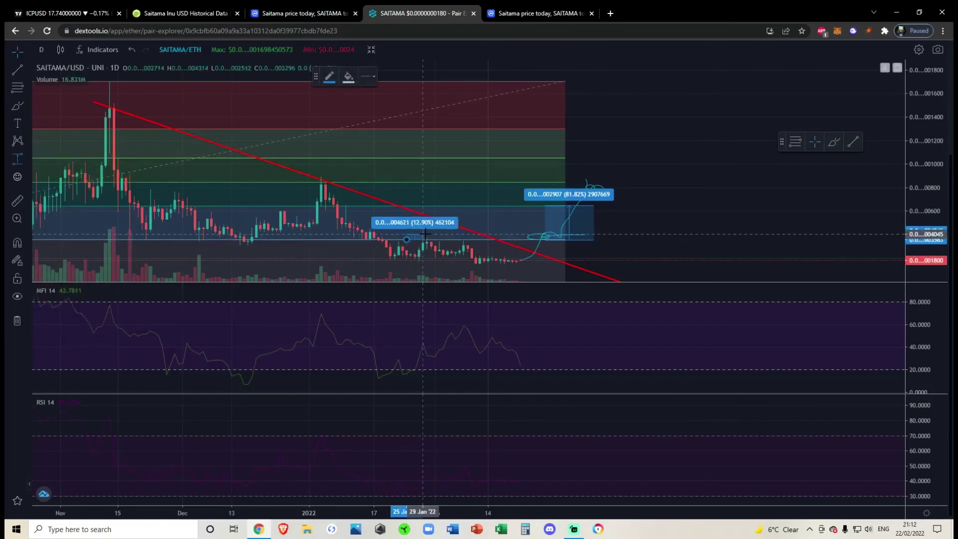
{"action": "left_click", "coordinate": [436, 229]}
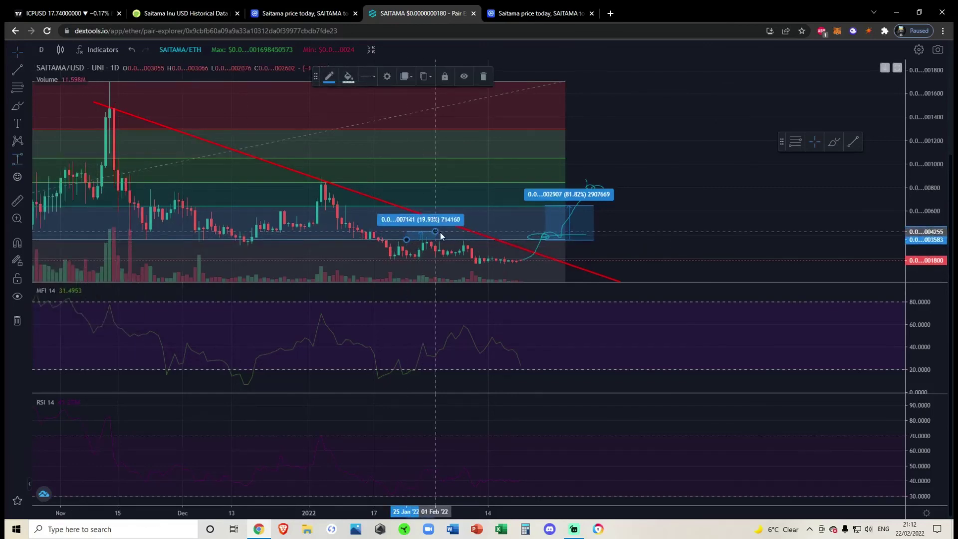
{"action": "scroll", "coordinate": [529, 216], "scroll_direction": "down", "scroll_amount": 2}
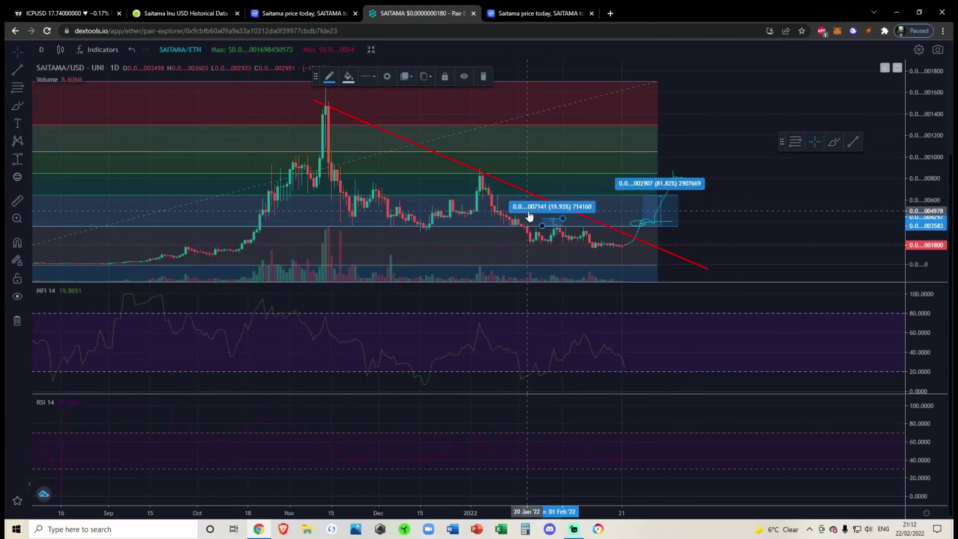
{"action": "left_click", "coordinate": [529, 215]}
Pan the SAITAMA/USD chart to slightly earlier dates and zoom out.
{"action": "scroll", "coordinate": [684, 223], "scroll_direction": "up", "scroll_amount": 2}
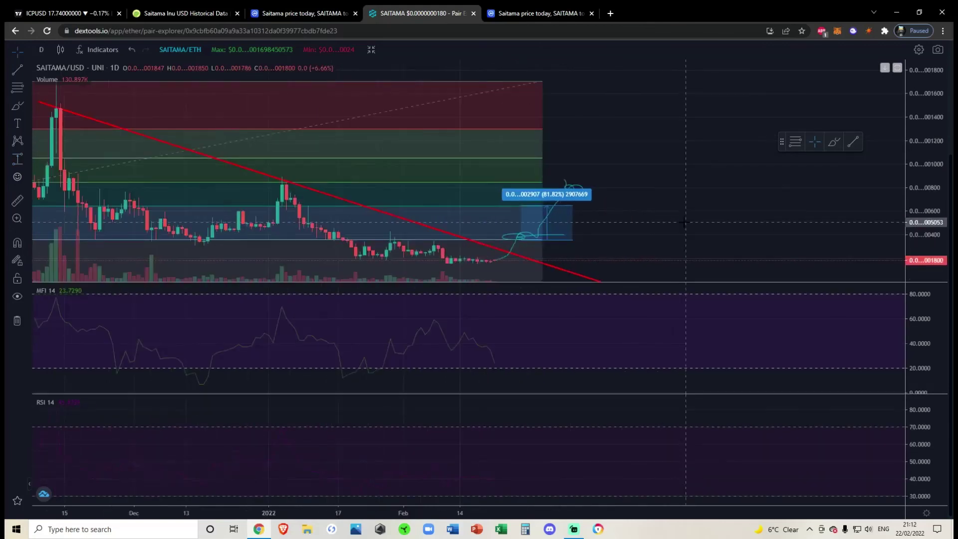
{"action": "scroll", "coordinate": [676, 212], "scroll_direction": "left", "scroll_amount": 1}
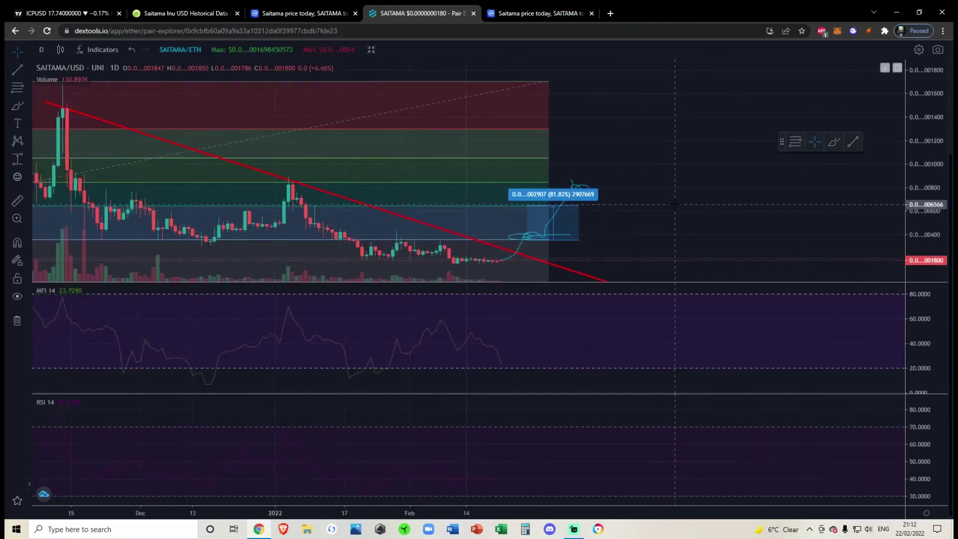
{"action": "left_click_drag", "start_coordinate": [671, 204], "coordinate": [709, 208]}
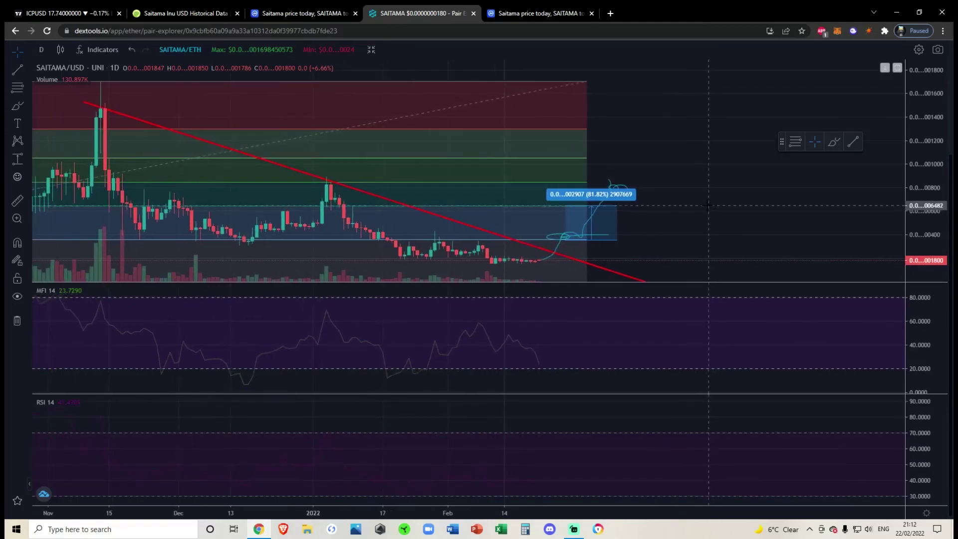
{"action": "scroll", "coordinate": [705, 205], "scroll_direction": "down", "scroll_amount": 3}
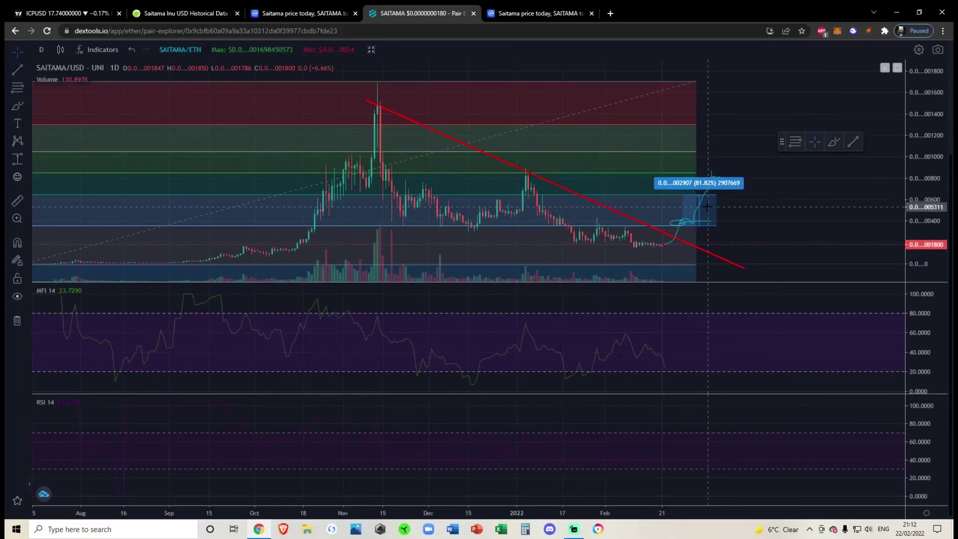
{"action": "scroll", "coordinate": [633, 265], "scroll_direction": "up", "scroll_amount": 2}
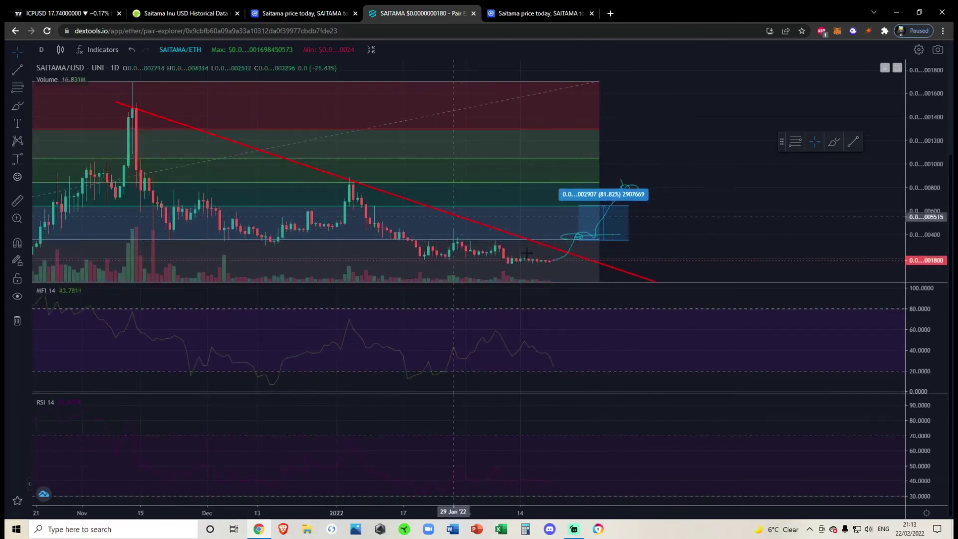
{"action": "scroll", "coordinate": [505, 159], "scroll_direction": "down", "scroll_amount": 3}
{"action": "scroll", "coordinate": [505, 159], "scroll_direction": "down", "scroll_amount": 2}
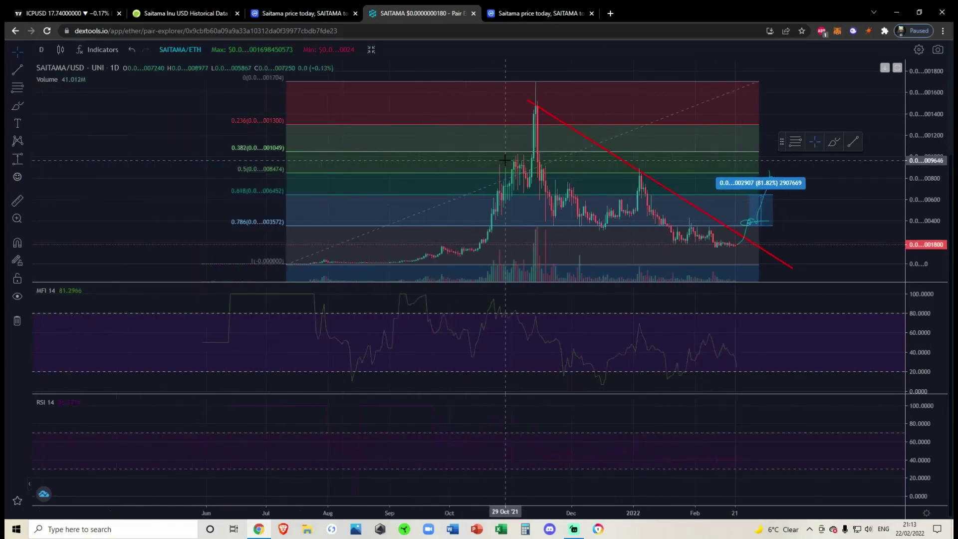
{"action": "scroll", "coordinate": [540, 229], "scroll_direction": "down", "scroll_amount": 2}
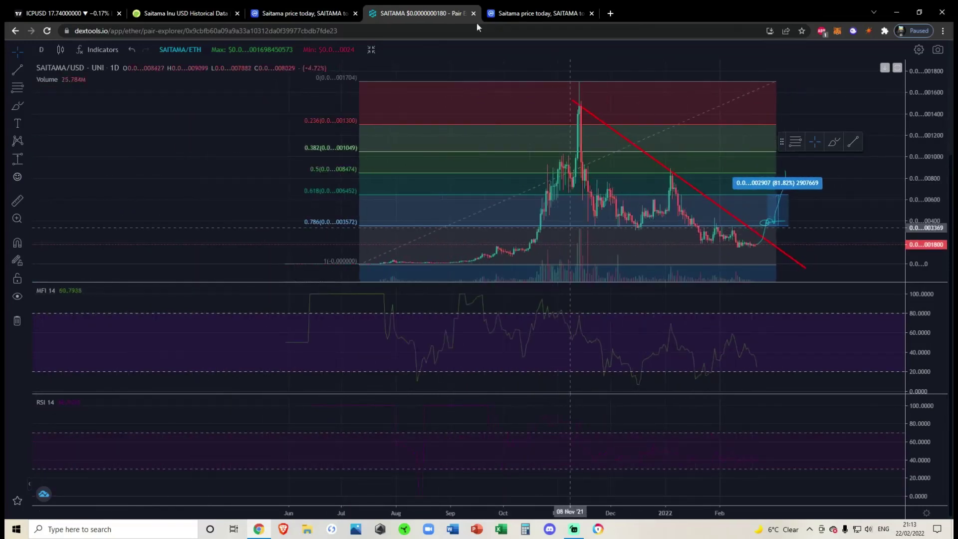
Close the Saitama Inu USD Historical Data tab and the extra 'Saitama price today' tabs.
{"action": "left_click", "coordinate": [237, 13]}
{"action": "left_click", "coordinate": [238, 13]}
{"action": "left_click", "coordinate": [355, 13]}
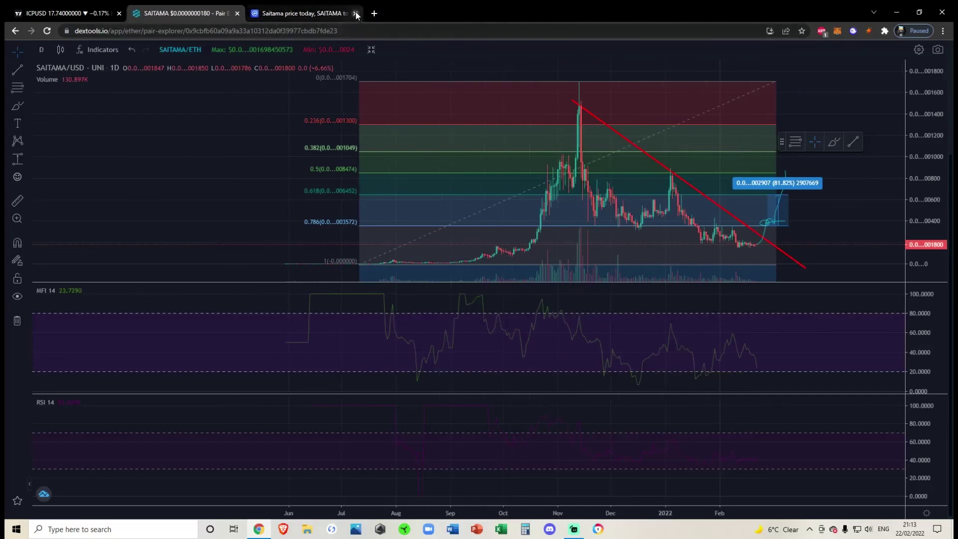